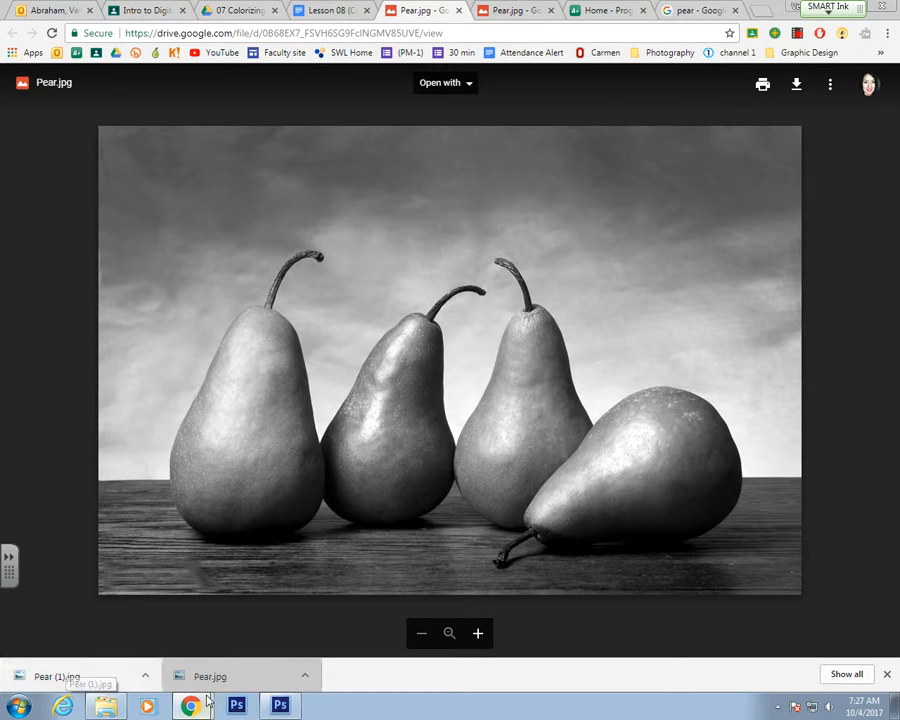
- Open the downloaded image Pear (1).jpg from Chrome in Photoshop
left_click(280, 706)
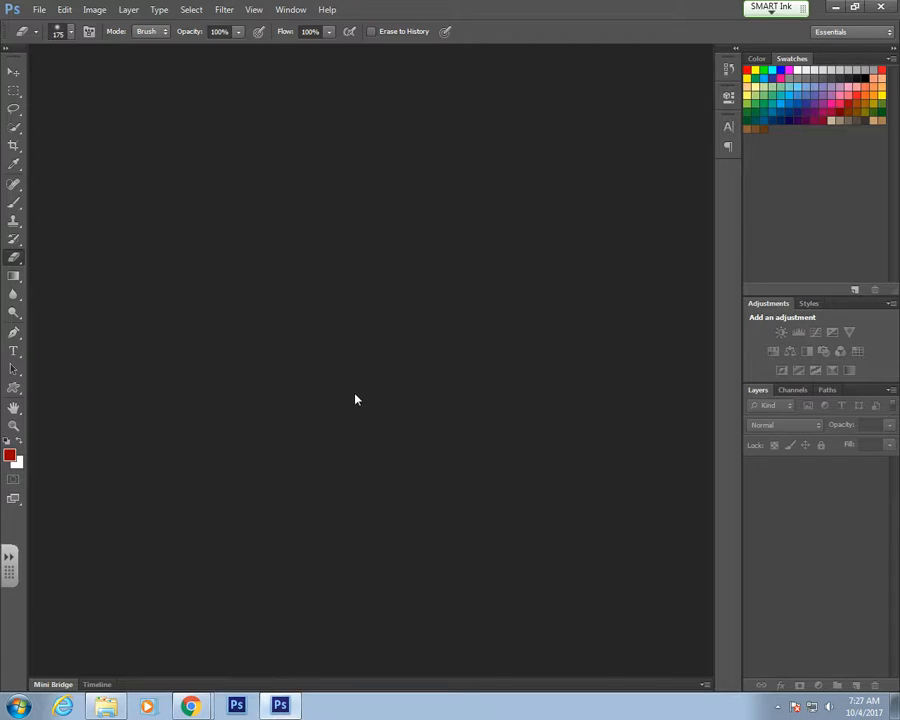
mouse_move(190, 706)
left_click(180, 650)
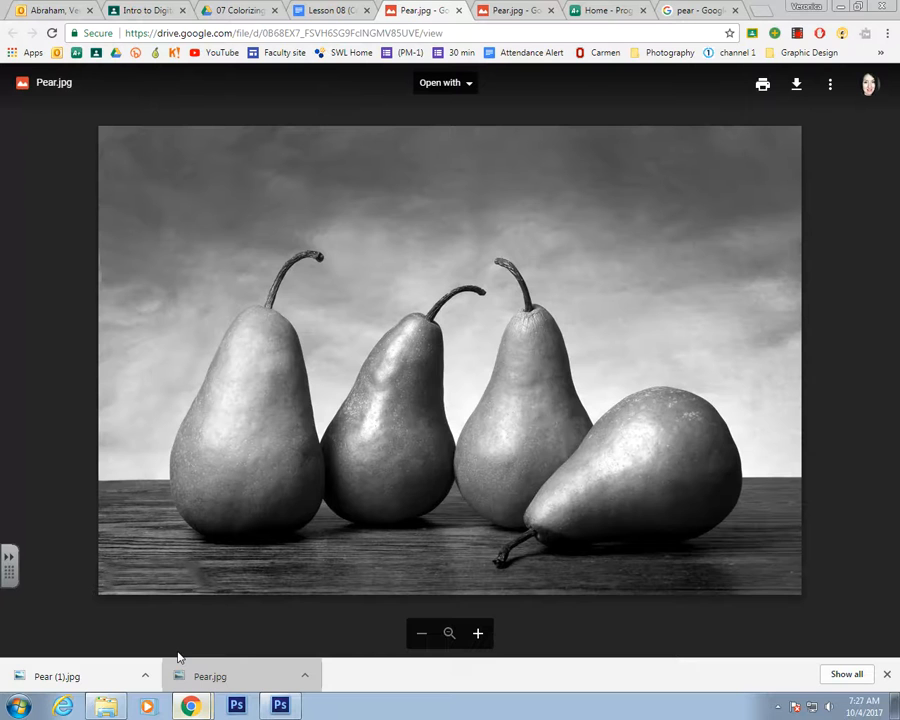
left_click_drag(88, 678, 412, 358)
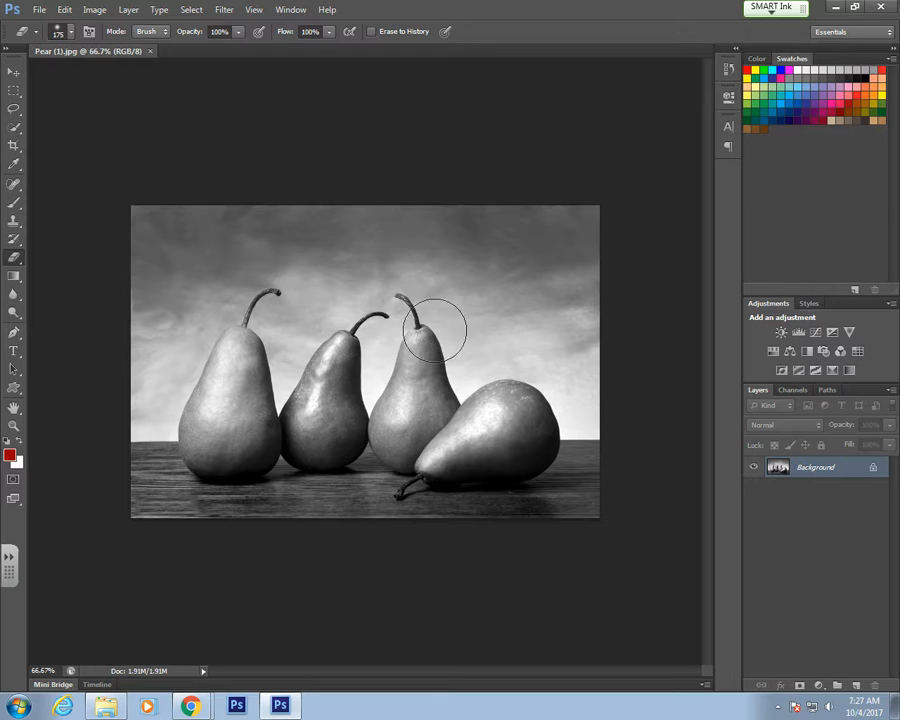
- View the coloured pear example in the Lesson 08 document in Chrome and return to Photoshop
left_click(146, 678)
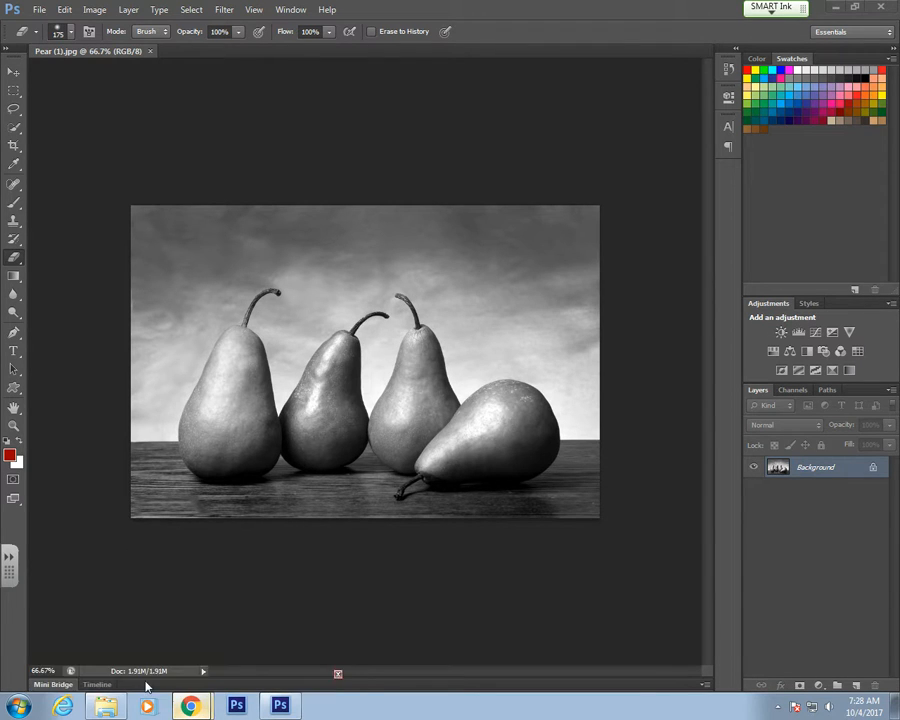
mouse_move(190, 703)
left_click(164, 652)
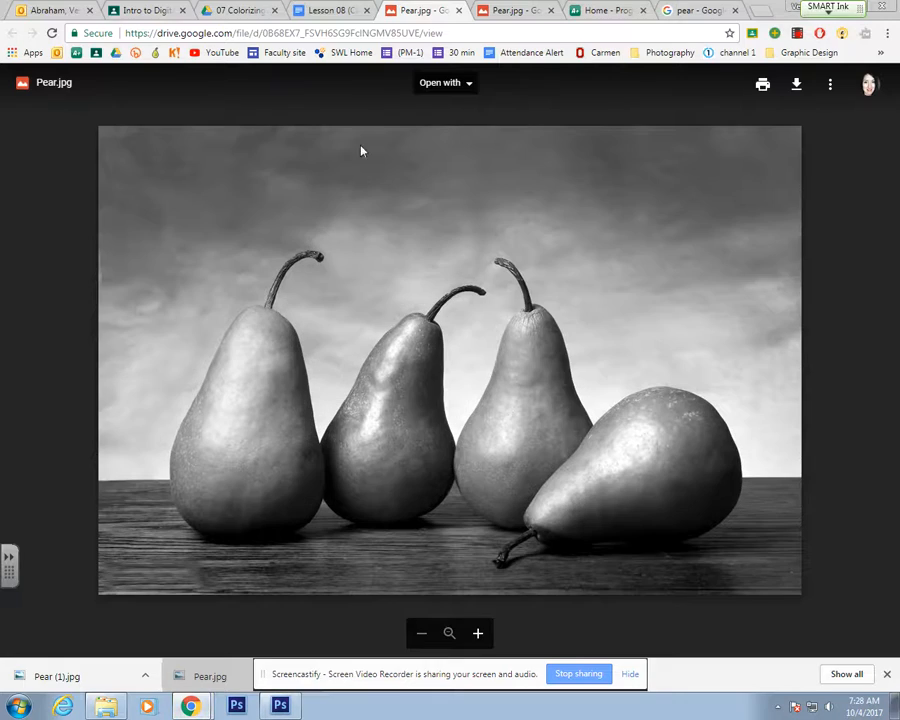
left_click(312, 8)
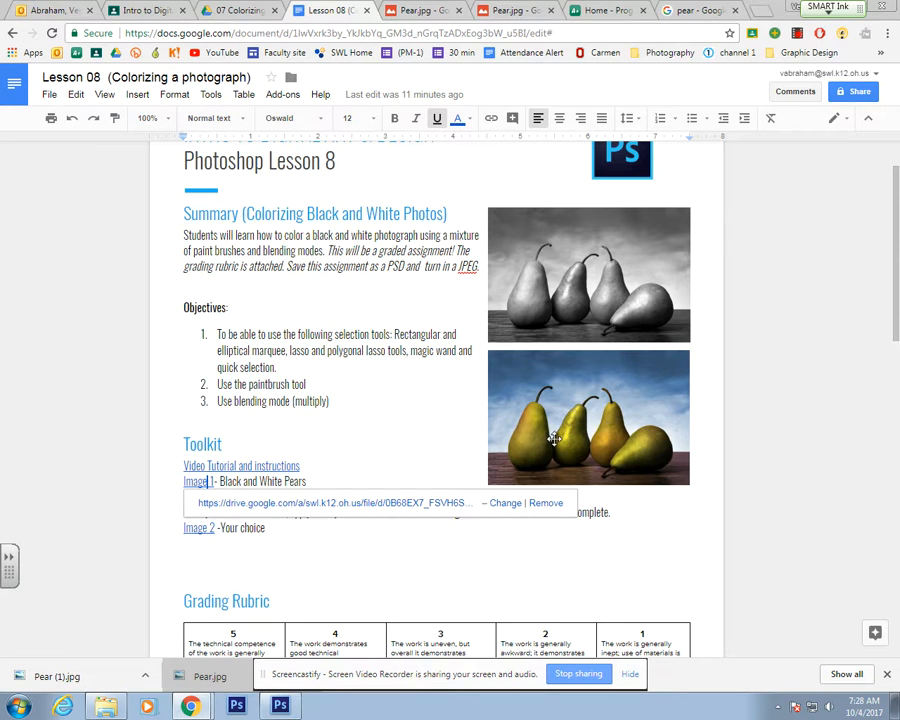
key("alt+Tab")
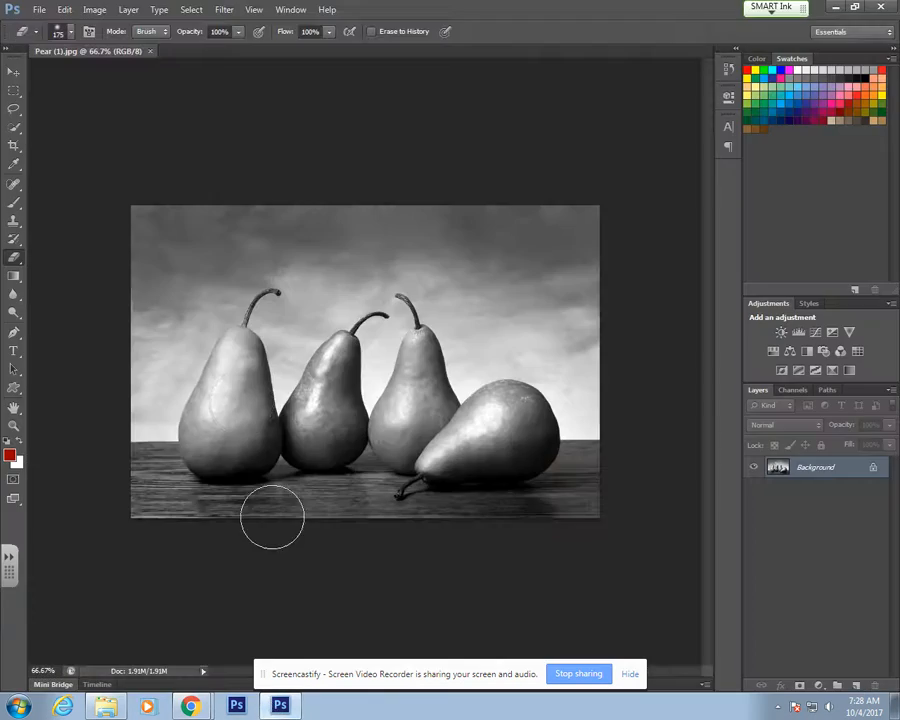
- Select the whole sky behind the pears with the Quick Selection tool, adjusting the brush size to suit
left_click(17, 131)
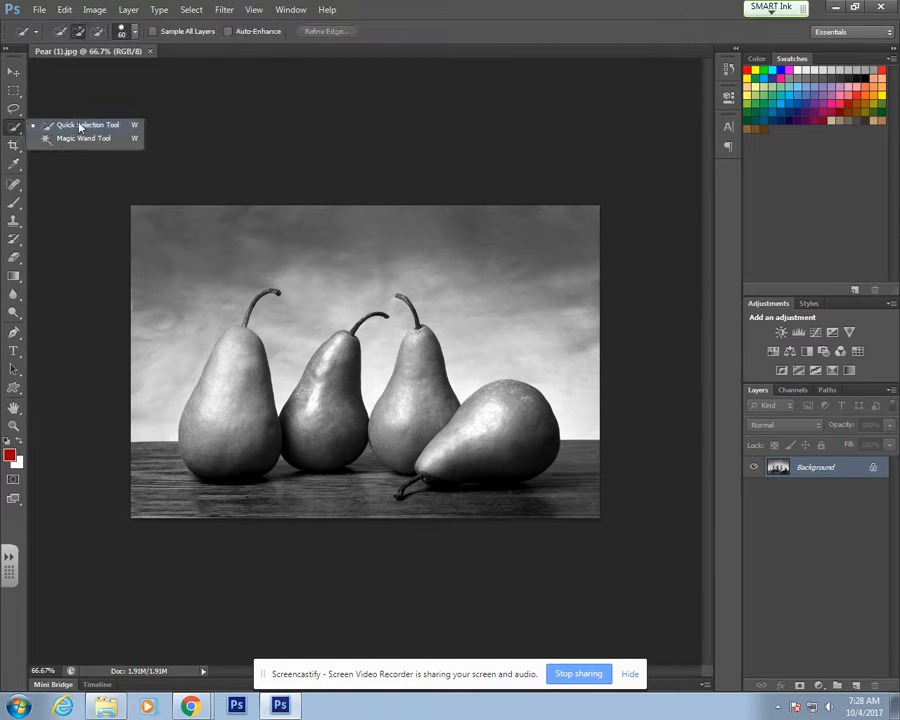
left_click(60, 127)
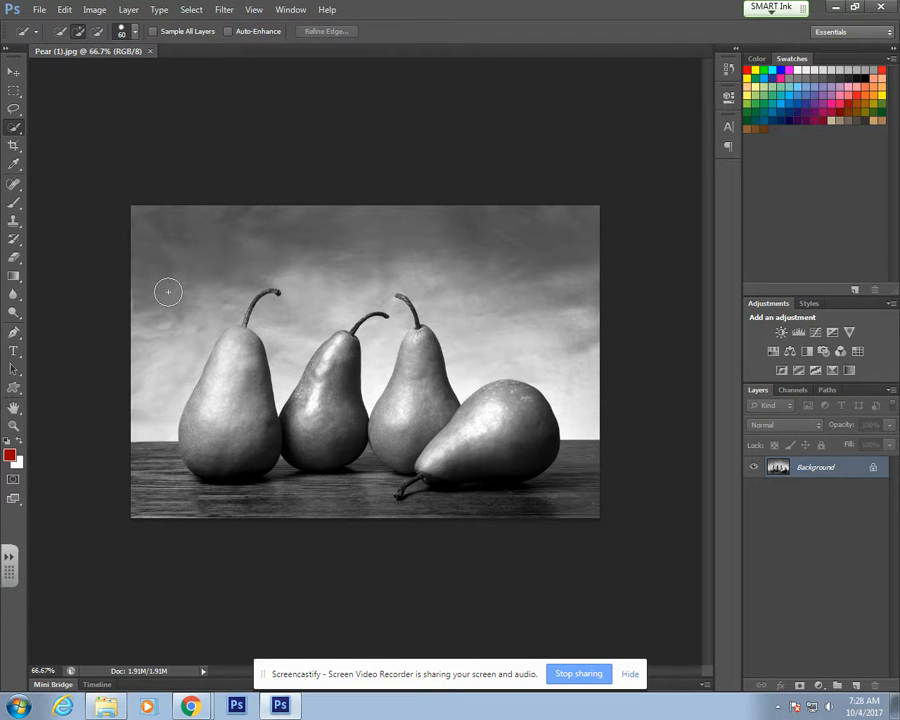
key("bracketright")
key("bracketright")
key("bracketright")
key("bracketright")
key("bracketright")
key("bracketleft")
key("bracketleft")
key("bracketleft")
mouse_move(179, 281)
left_mouse_down()
mouse_move(171, 293)
mouse_move(254, 234)
left_mouse_up()
mouse_move(327, 237)
left_mouse_down()
mouse_move(352, 259)
mouse_move(302, 292)
mouse_move(396, 253)
mouse_move(439, 248)
mouse_move(412, 244)
mouse_move(458, 261)
mouse_move(384, 337)
left_mouse_up()
- Refine the sky selection around the leftmost pear's stem with a size 6 brush, subtracting the stem from it
key("bracketleft")
key("bracketleft")
key("bracketleft")
key("bracketleft")
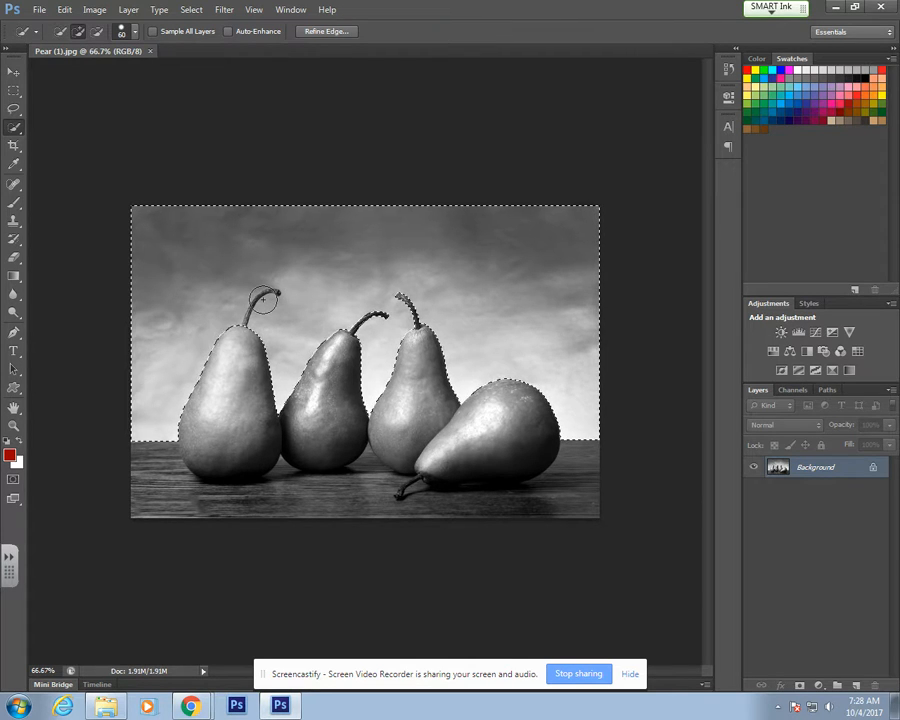
key("ctrl+plus")
key("ctrl+plus")
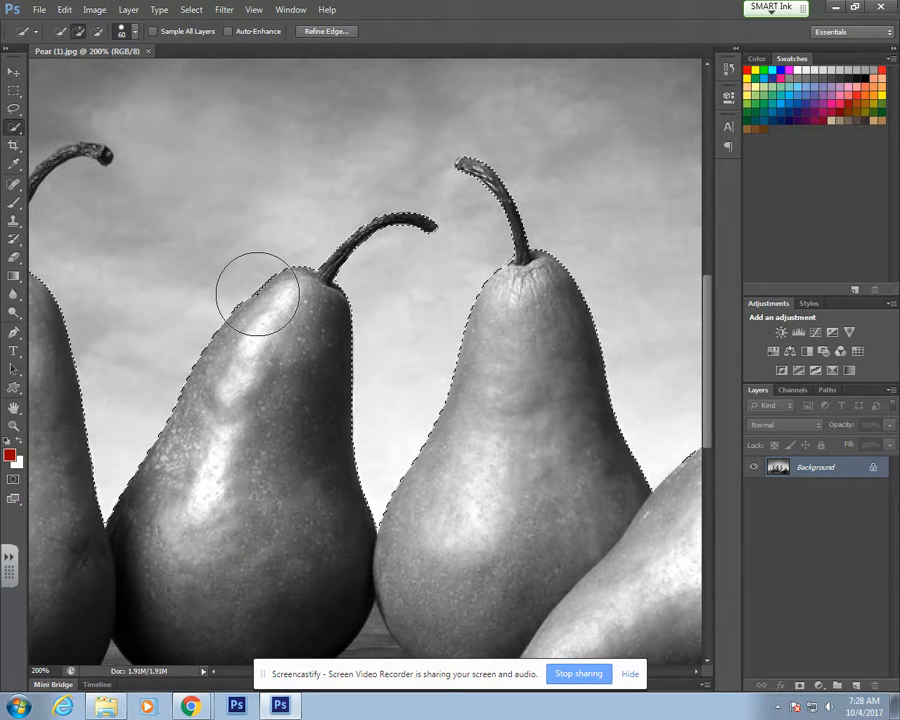
left_click_drag(132, 256, 457, 370)
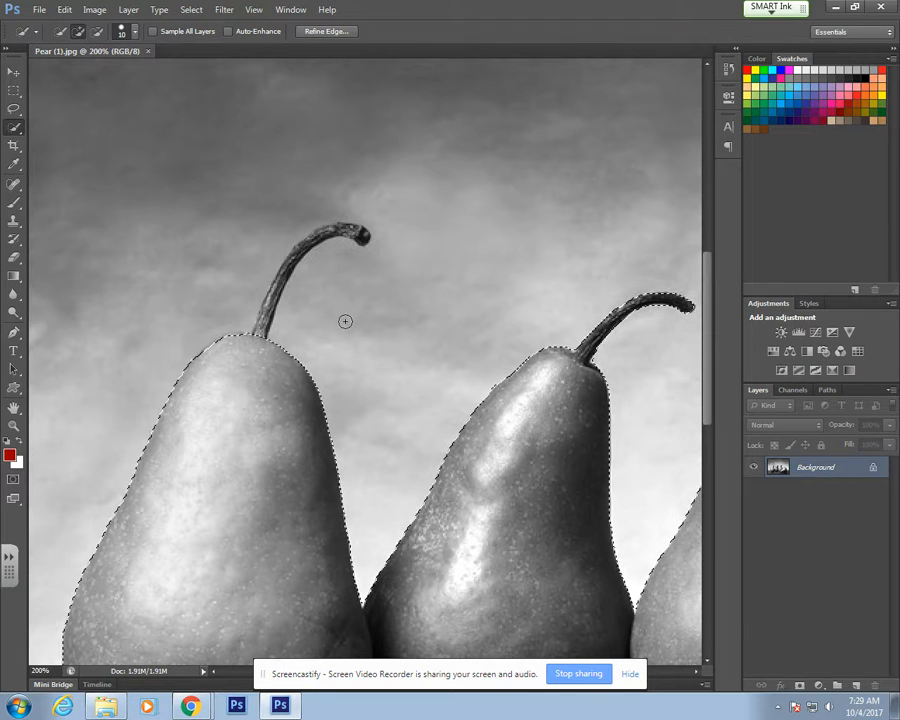
key("alt")
key("alt")
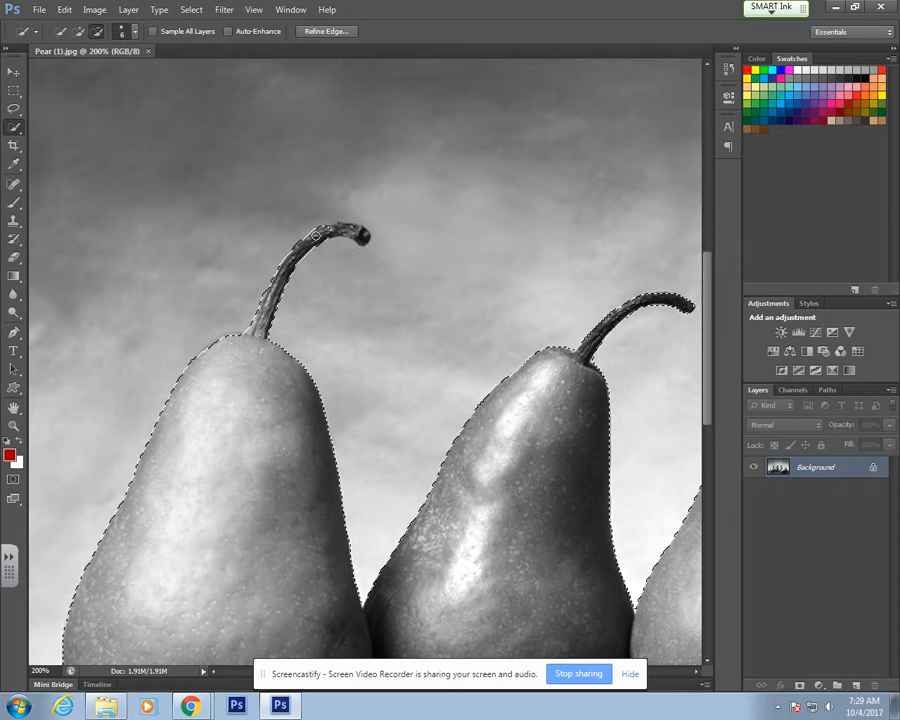
left_click(335, 229, "alt")
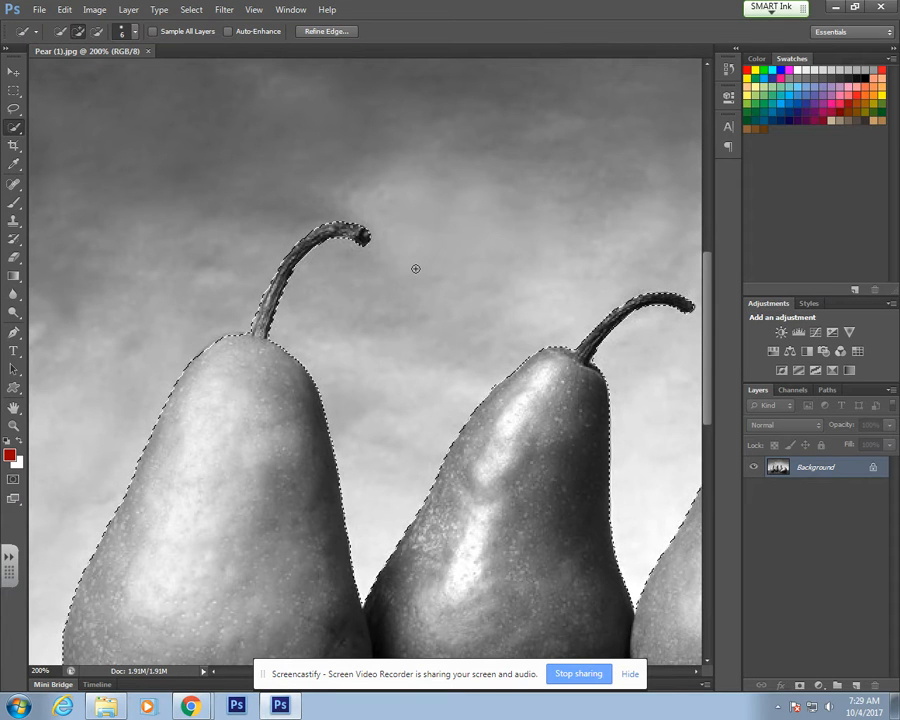
key("ctrl+minus")
key("ctrl+minus")
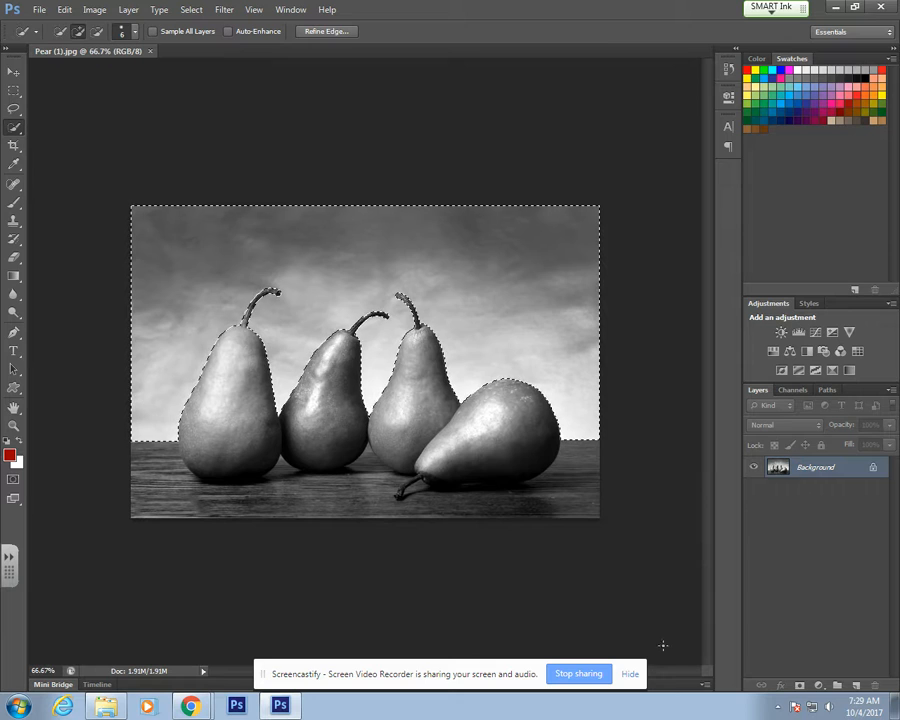
- Hide the screen-sharing notice and add a Hue/Saturation adjustment layer for the selected sky
left_click(631, 675)
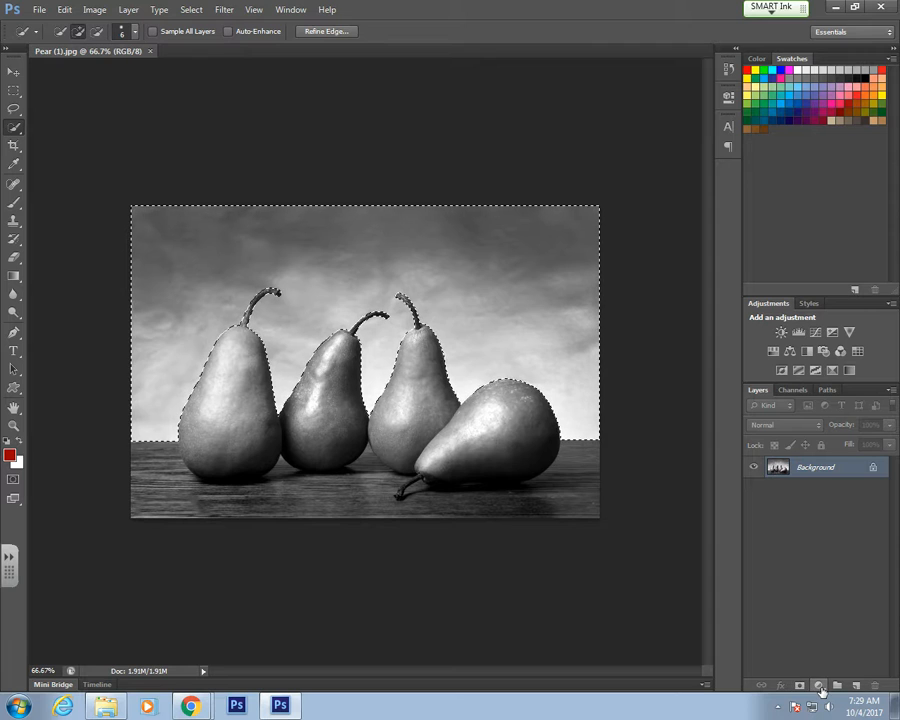
left_click(820, 687)
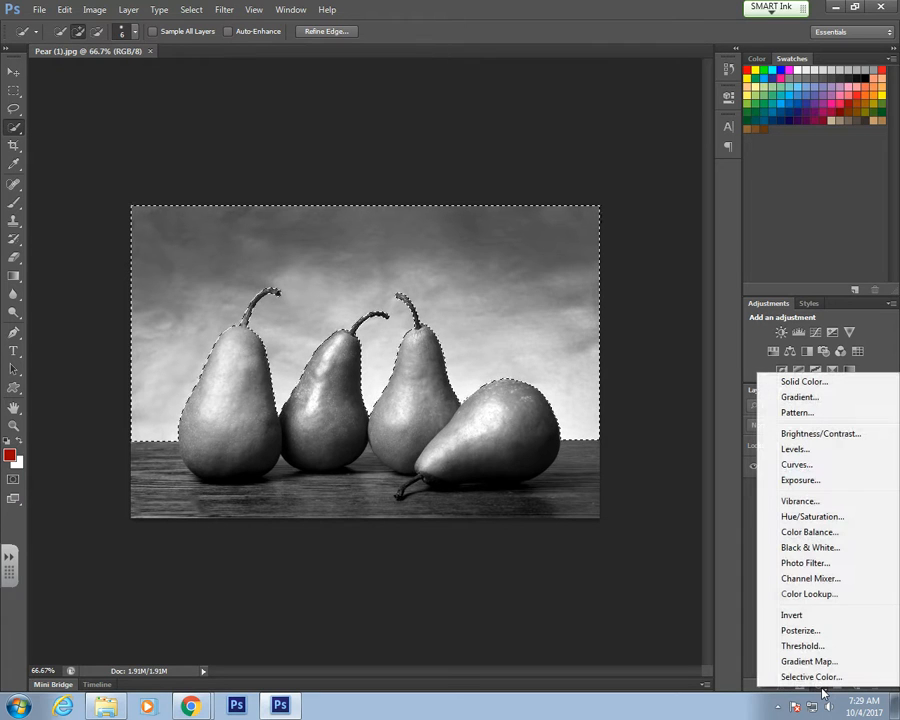
left_click(836, 521)
left_click(608, 188)
mouse_move(608, 188)
left_mouse_down()
mouse_move(542, 187)
mouse_move(624, 184)
mouse_move(536, 187)
mouse_move(621, 193)
mouse_move(609, 195)
left_mouse_up()
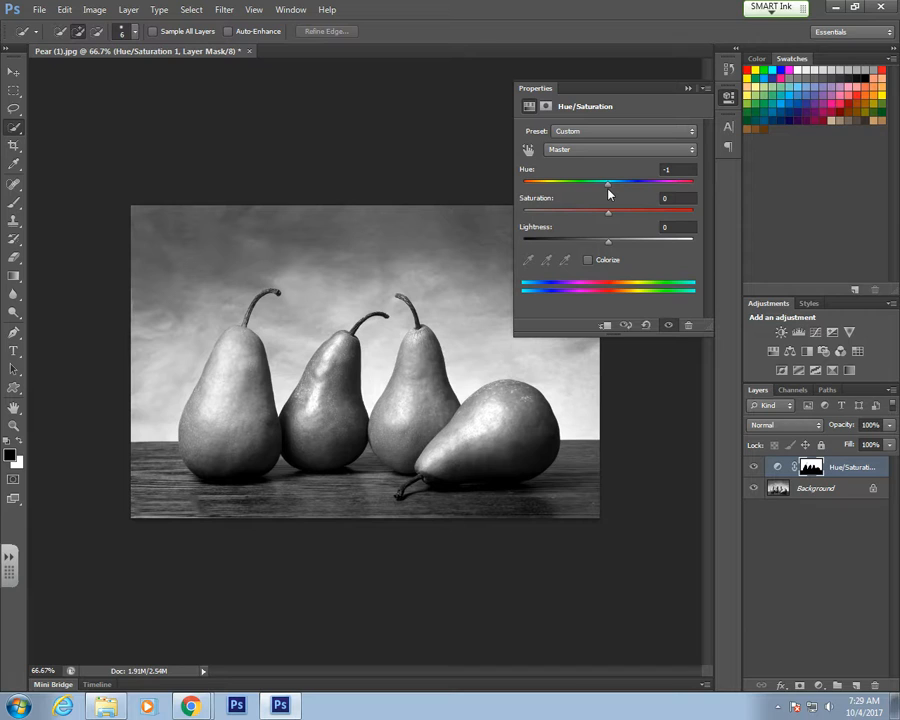
- Enable Colorize on the sky adjustment, set its hue to a blue of 208 and adjust the saturation
left_click(588, 261)
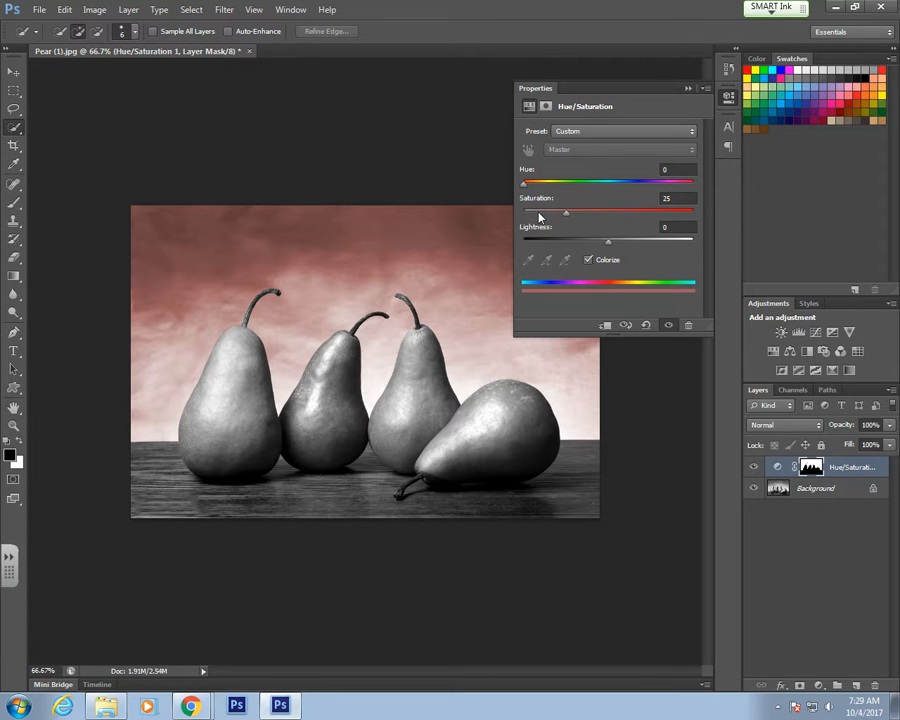
left_click_drag(526, 188, 623, 190)
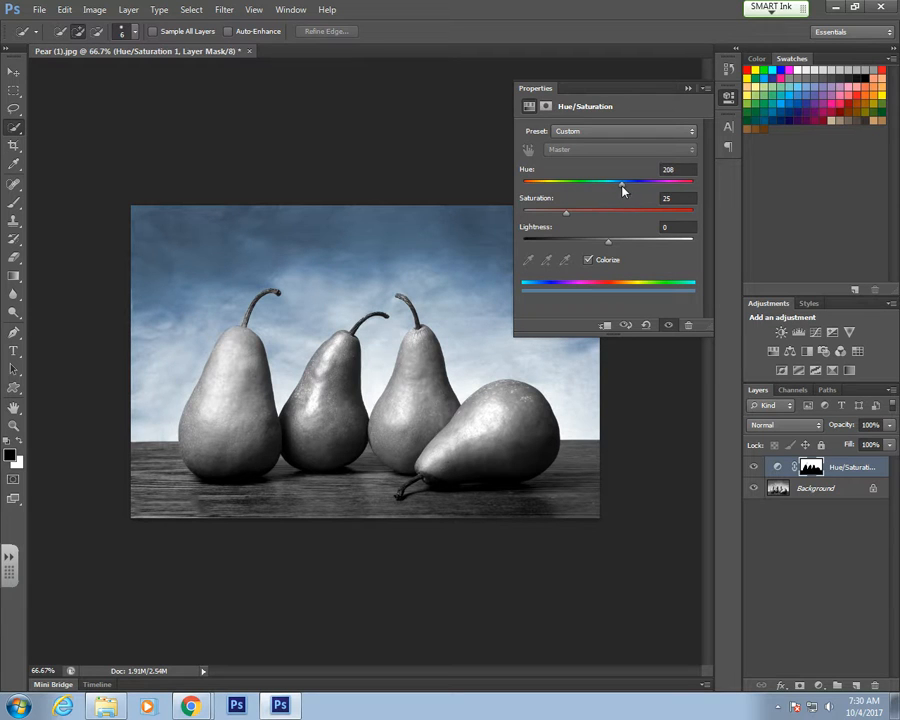
left_click_drag(638, 213, 571, 217)
left_click(687, 89)
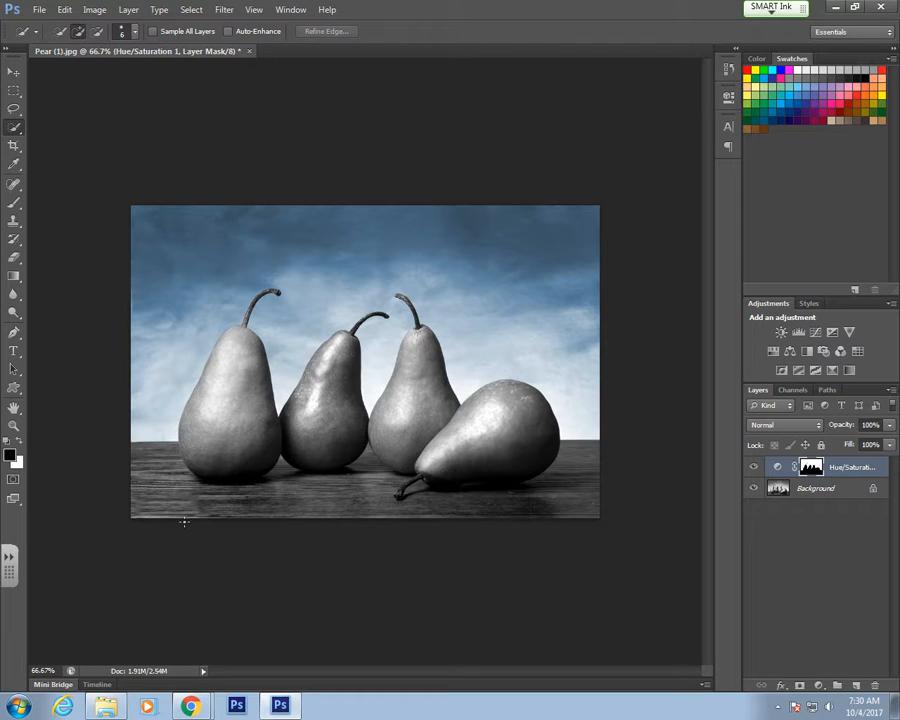
- Select the wooden table beneath the pears with the Quick Selection tool at brush size 60
right_click(20, 130)
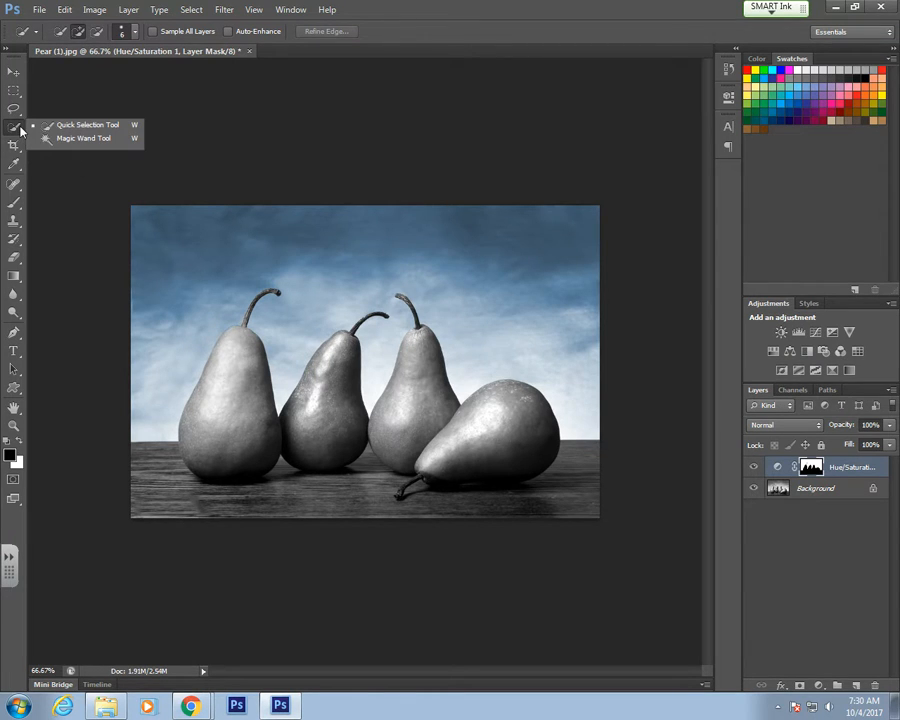
left_click(80, 126)
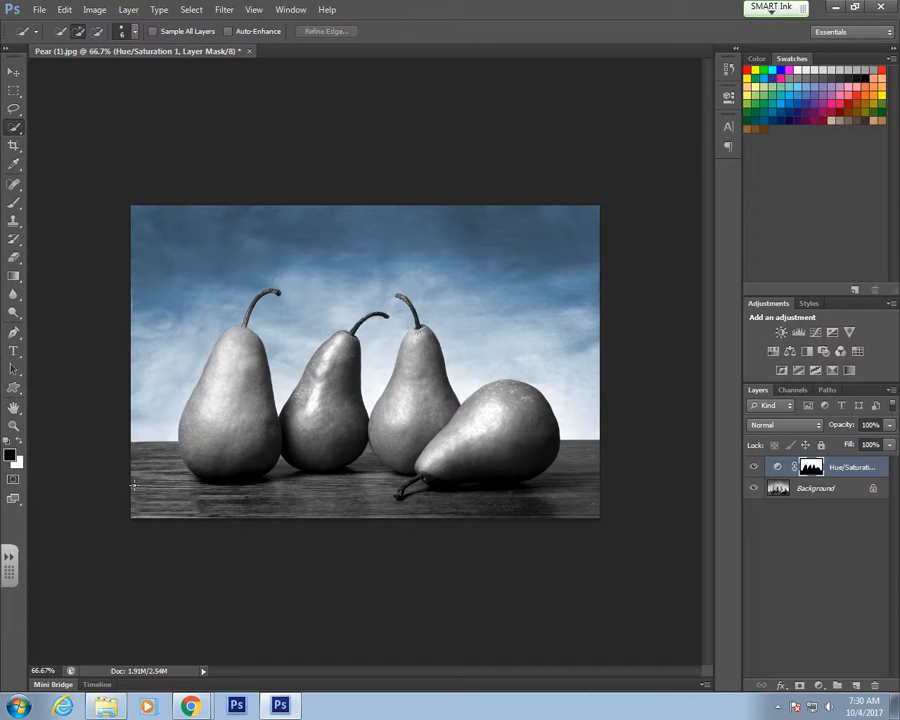
key("bracketright")
key("bracketright")
key("bracketright")
mouse_move(143, 470)
left_mouse_down()
mouse_move(179, 501)
mouse_move(226, 506)
mouse_move(282, 499)
mouse_move(286, 490)
mouse_move(354, 498)
mouse_move(368, 473)
mouse_move(388, 518)
mouse_move(441, 512)
mouse_move(415, 500)
mouse_move(468, 511)
mouse_move(548, 502)
left_mouse_up()
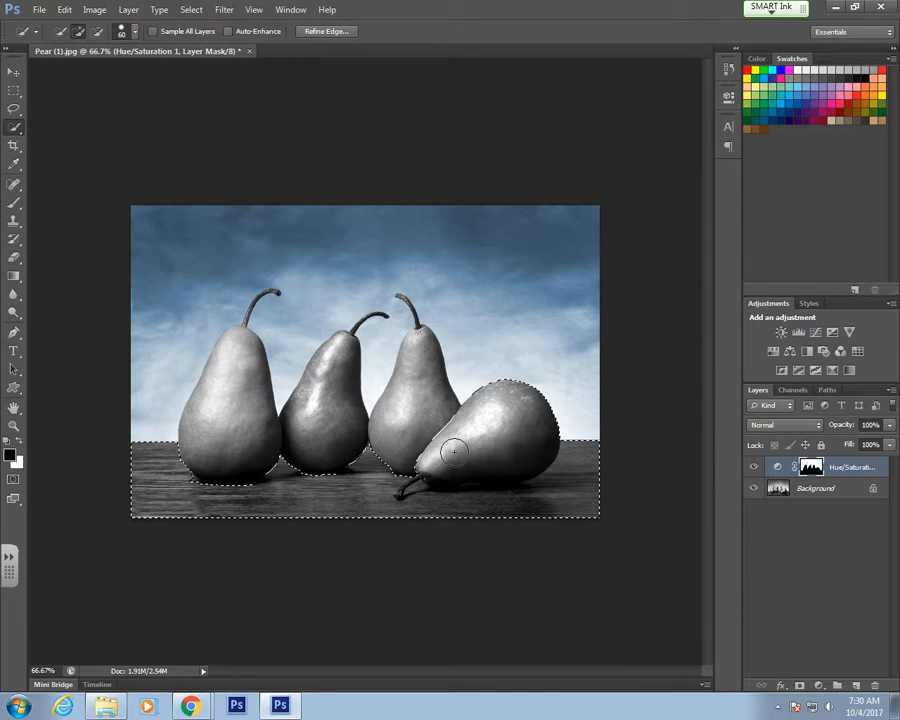
- Subtract the fallen pear from the table selection and clean up the edges along the pear bases
key("alt")
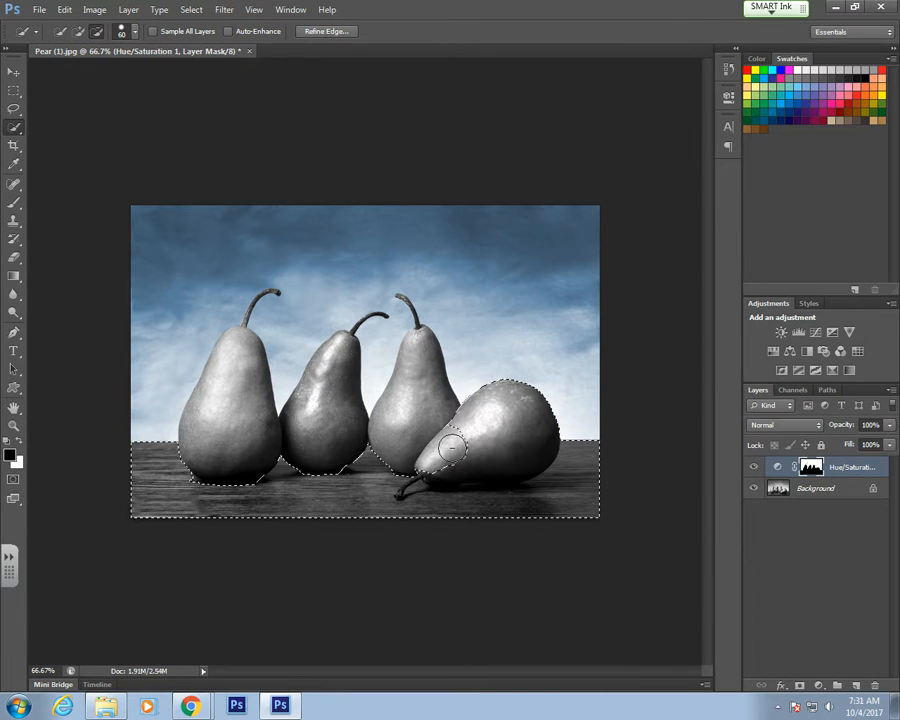
left_click_drag(465, 436, 497, 455)
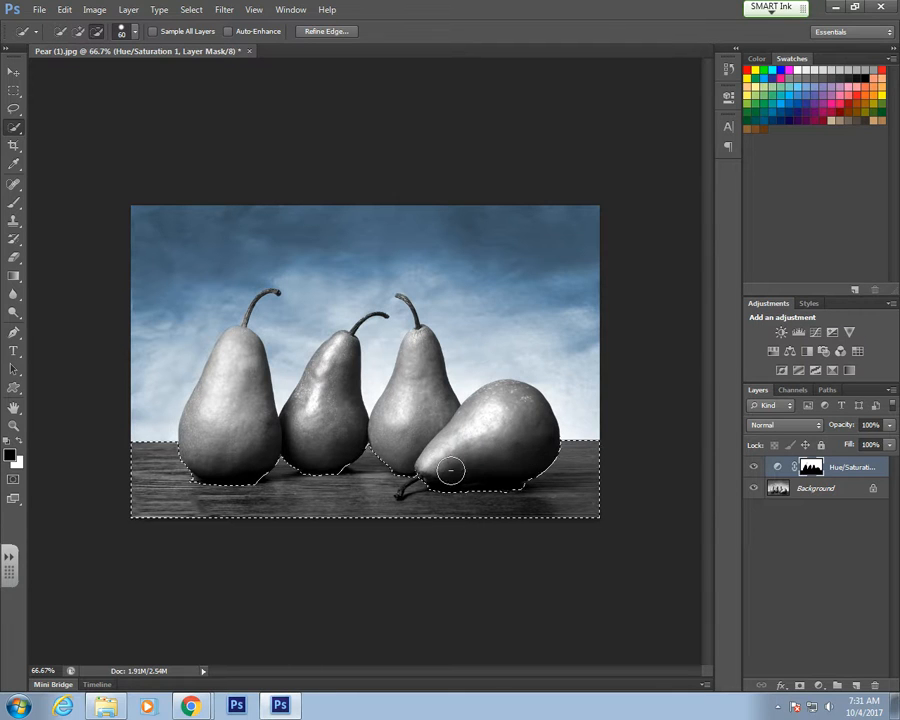
key("alt")
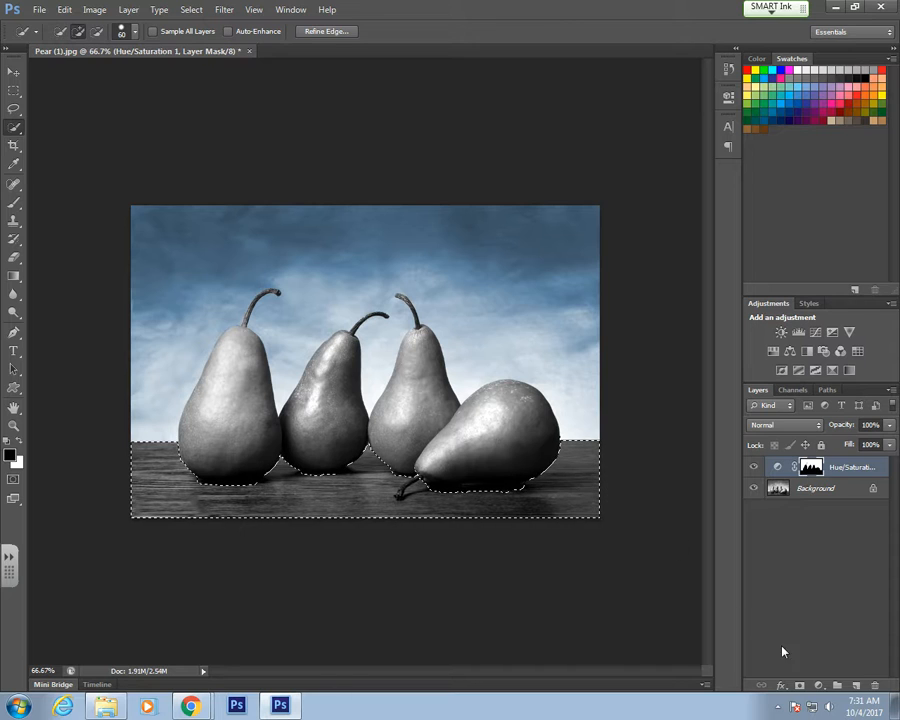
- Add a colorized Hue/Saturation adjustment layer to the selected table with hue 9, saturation 21 and lightness -25
left_click(818, 688)
left_click(812, 516)
left_click(588, 261)
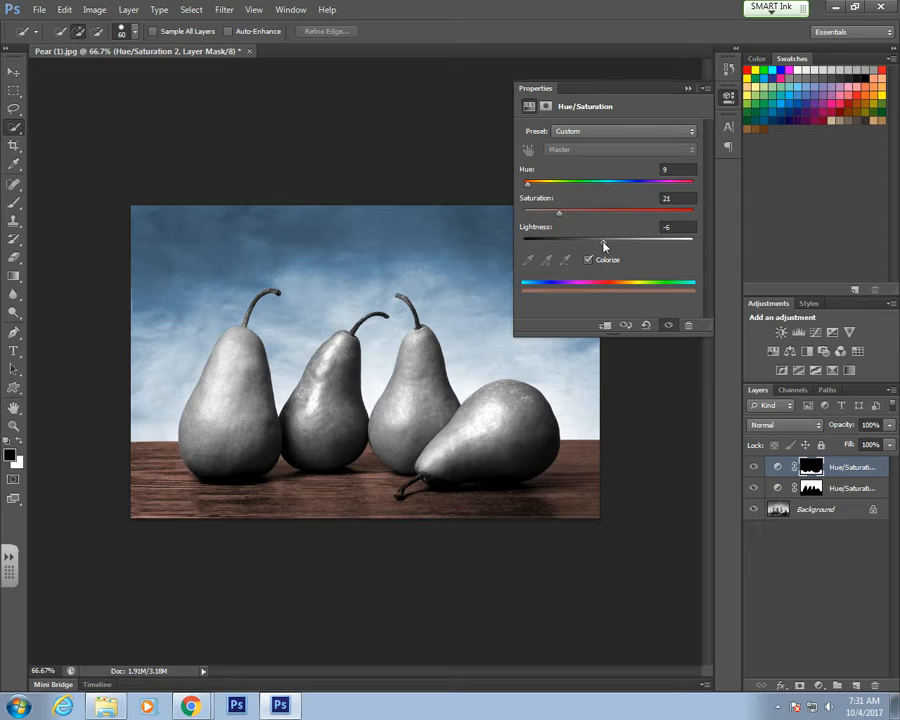
left_click_drag(604, 246, 590, 246)
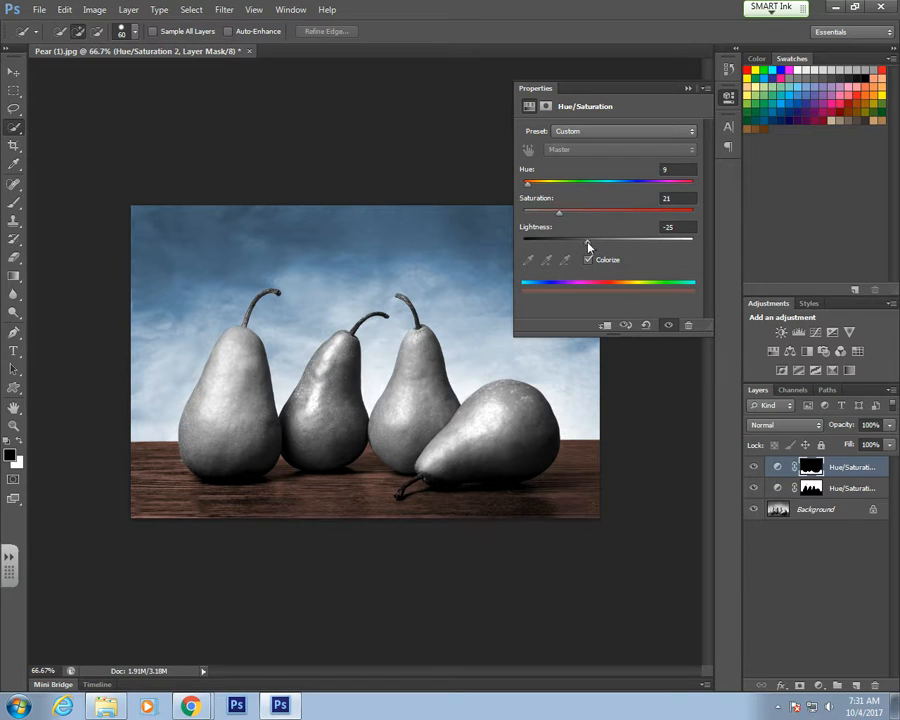
left_click(688, 89)
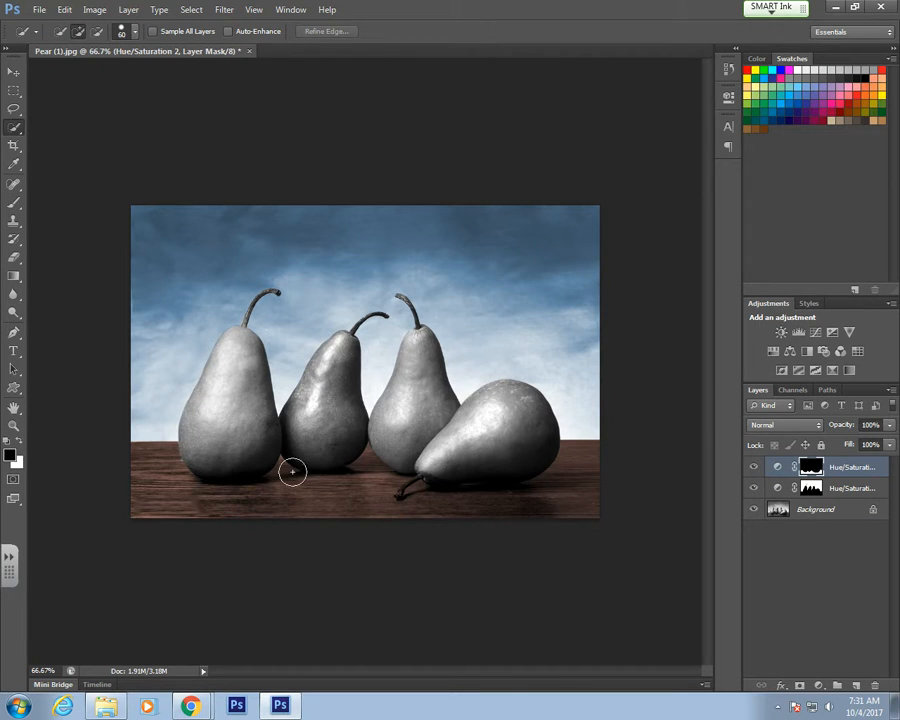
- Rename the table's adjustment layer "table" and the sky's "background", and select the table layer's mask
key("ctrl+plus")
key("ctrl+plus")
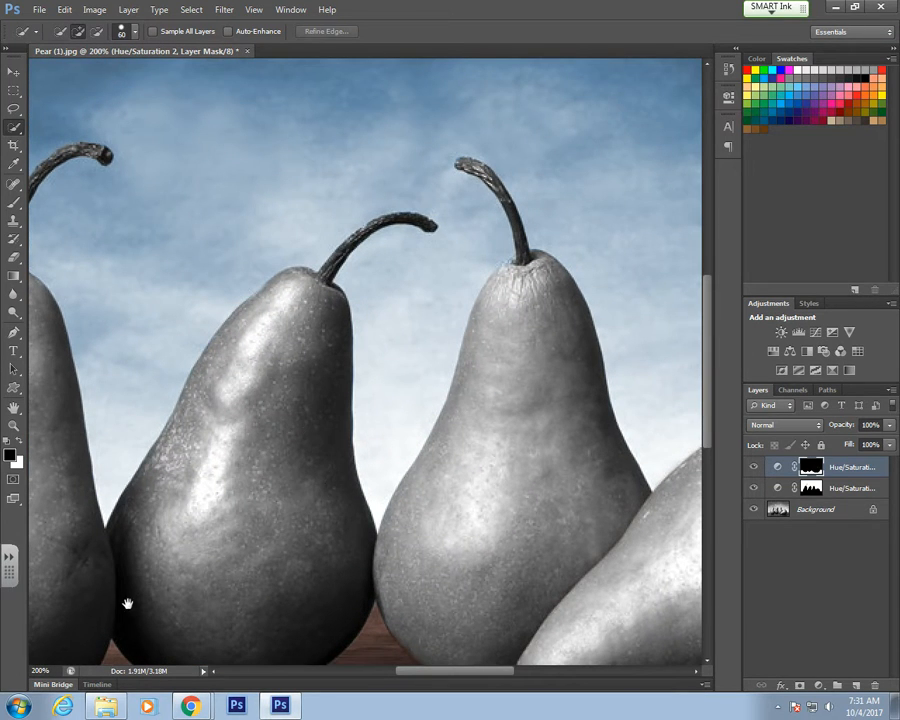
mouse_move(110, 627)
left_mouse_down()
mouse_move(211, 571)
mouse_move(509, 452)
left_mouse_up()
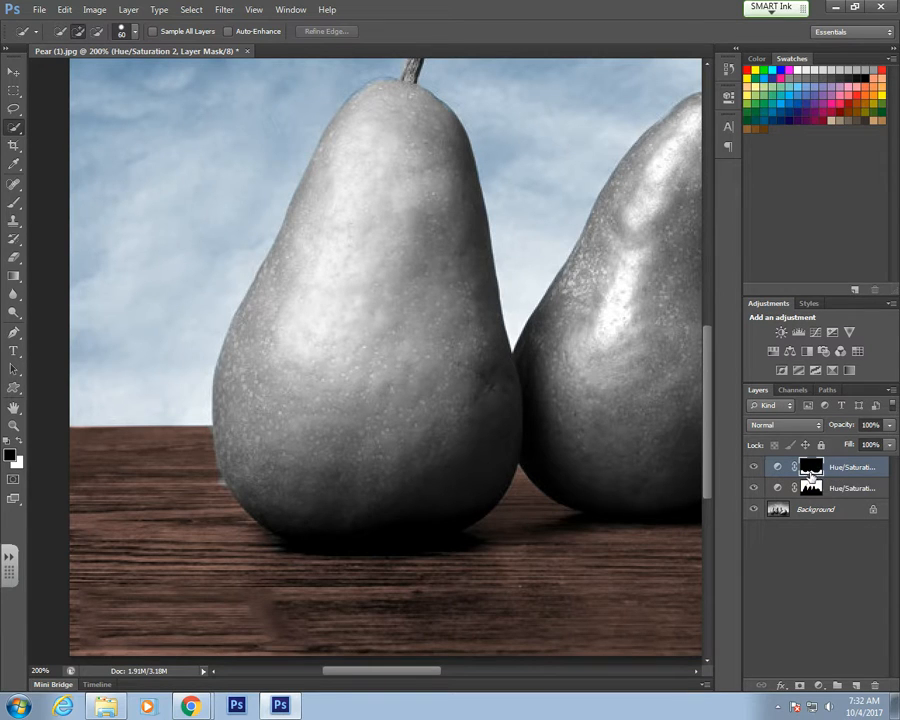
double_click(851, 467)
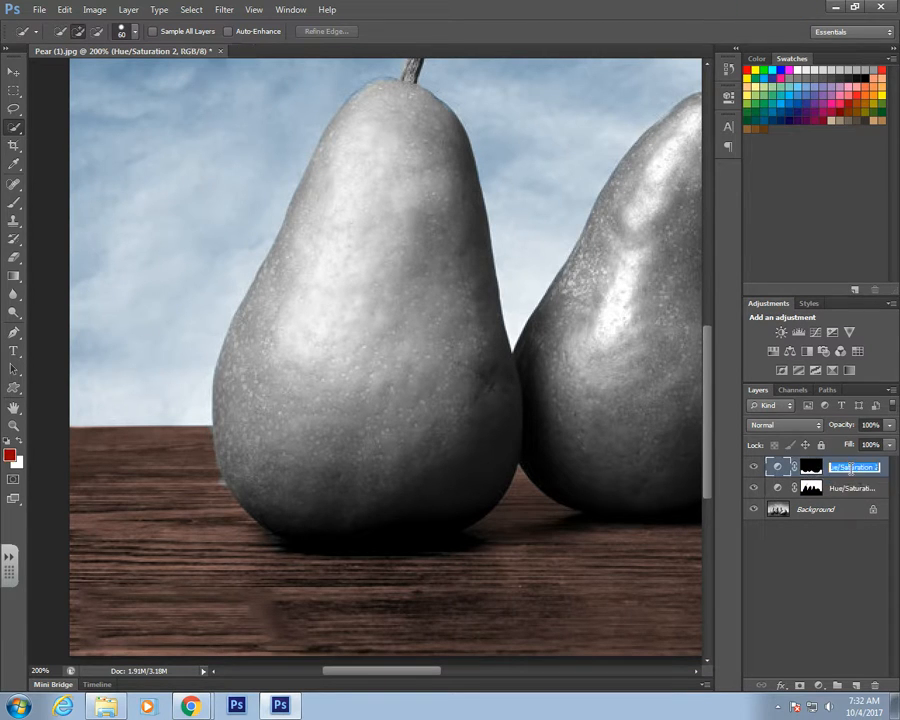
type("table")
double_click(851, 487)
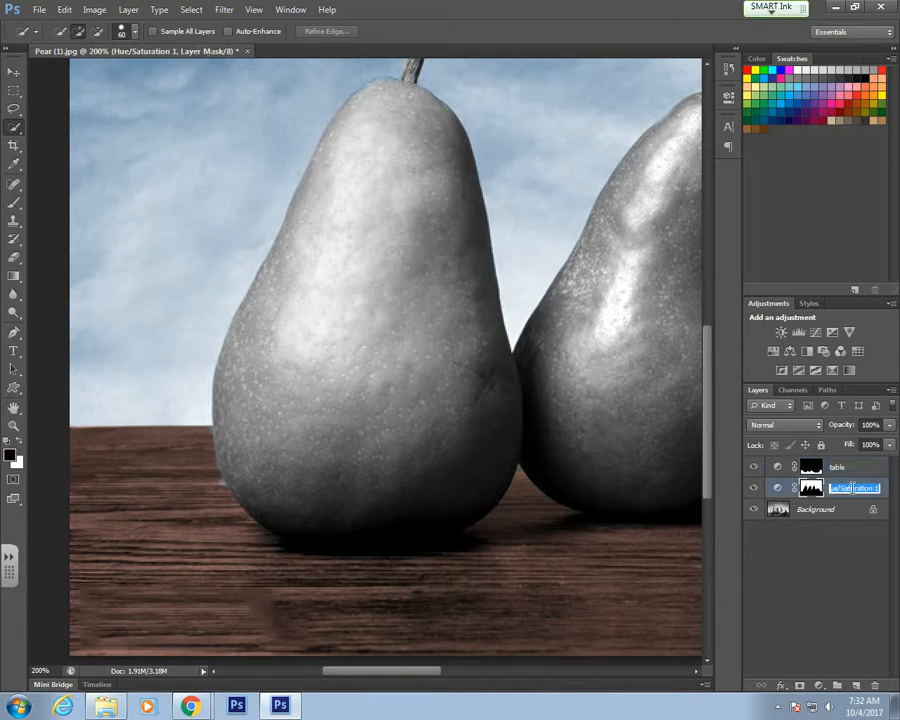
type("background")
left_click(809, 468)
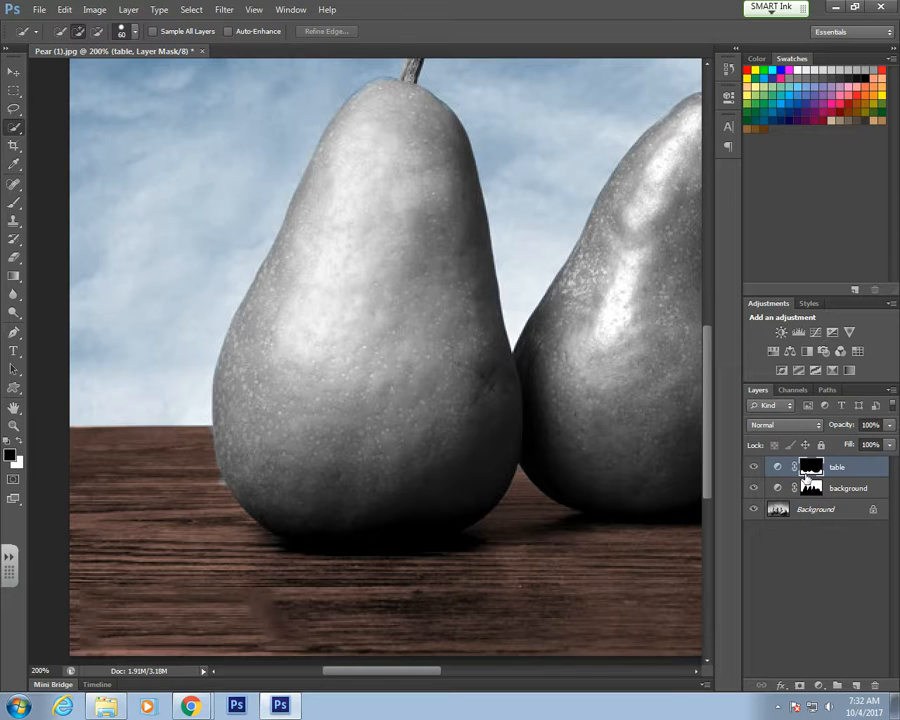
- Set up the Brush tool for mask painting with size 60 px, hardness 91% and opacity 100%
left_click(12, 207)
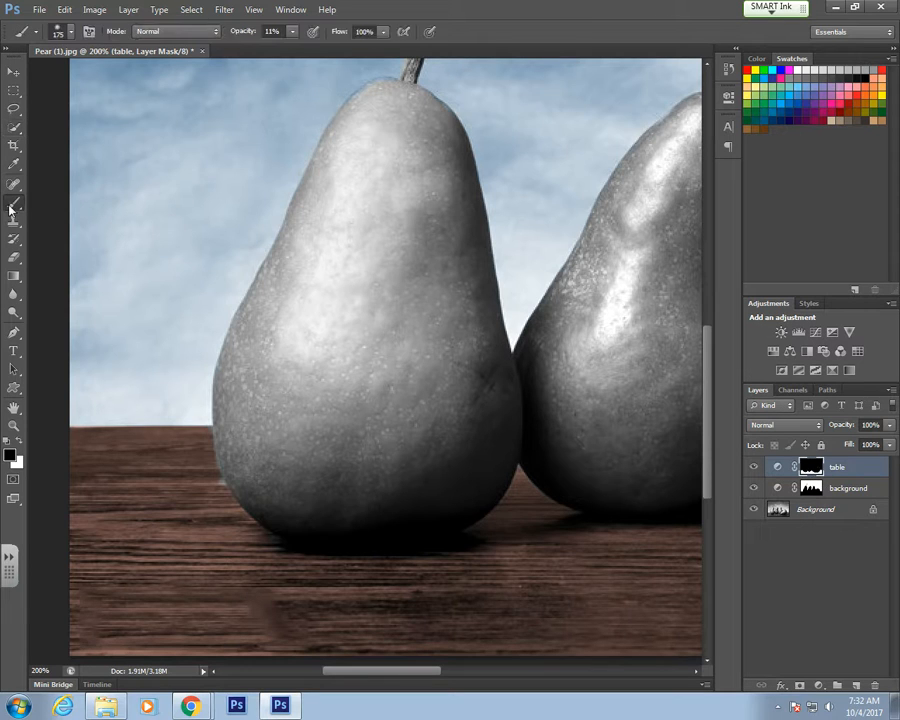
right_click(19, 205)
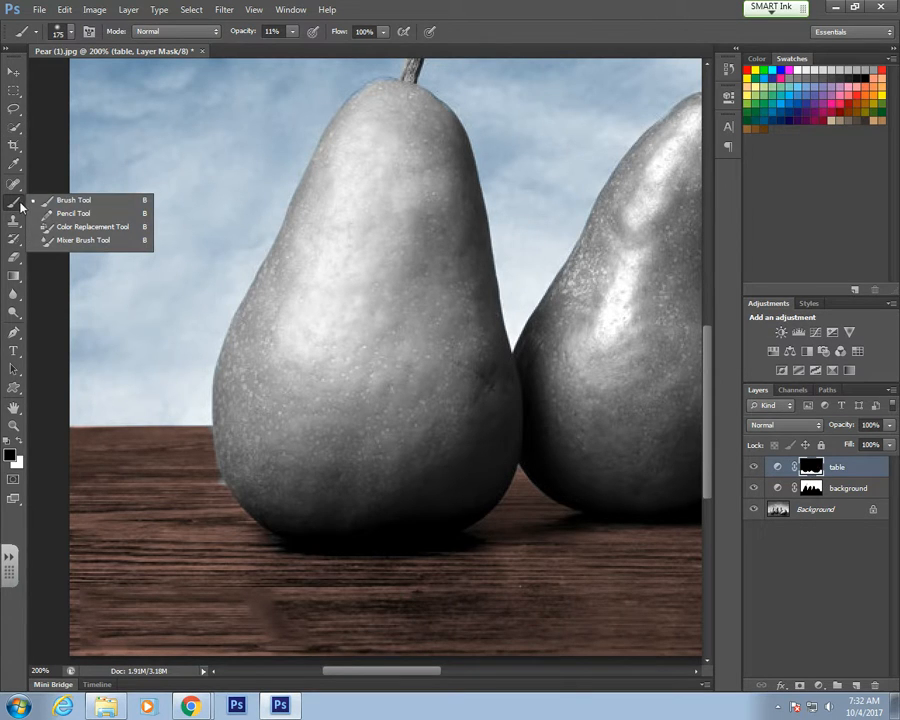
left_click(84, 204)
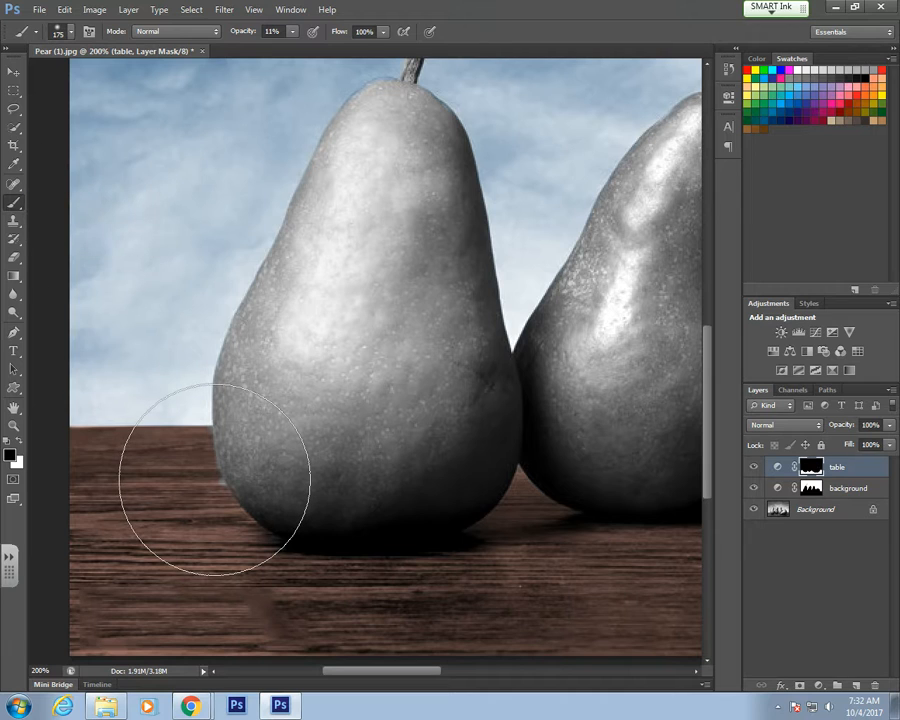
key("bracketleft")
key("bracketleft")
key("bracketleft")
key("bracketleft")
key("bracketleft")
key("bracketleft")
key("bracketleft")
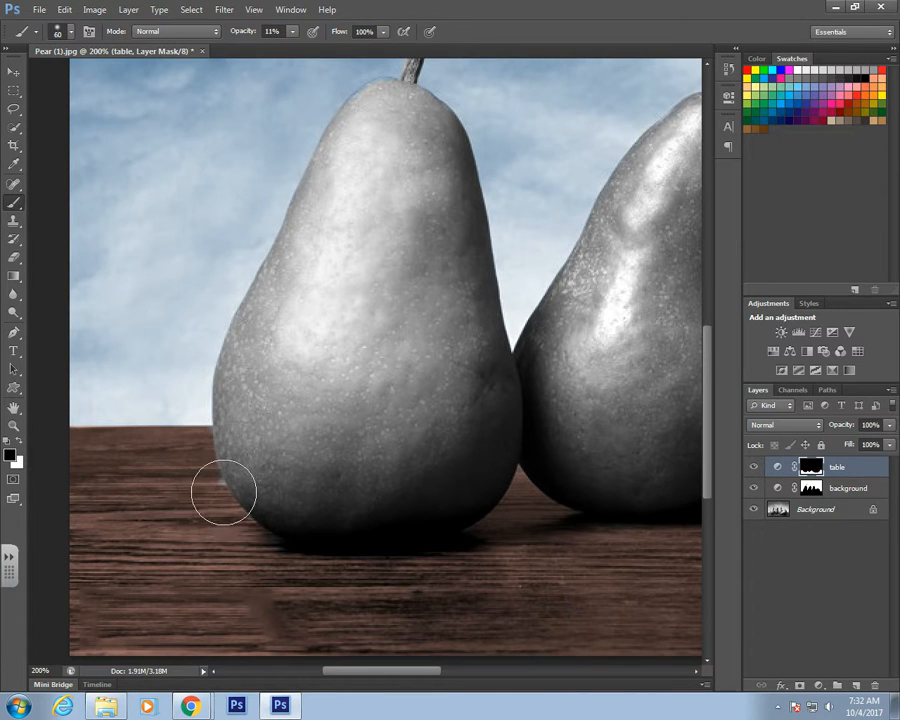
left_click(292, 33)
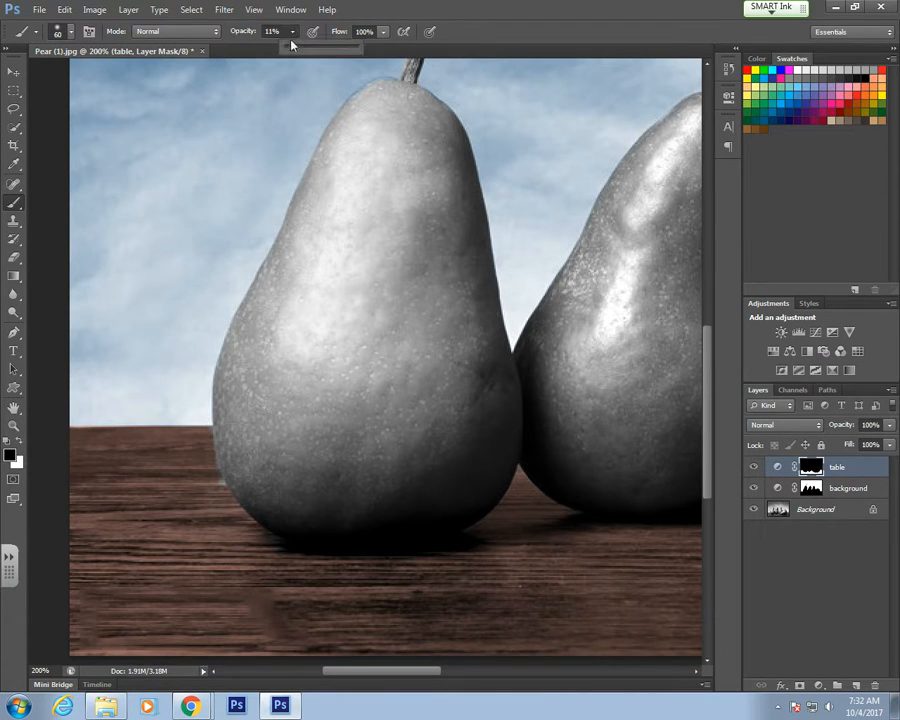
left_click(62, 31)
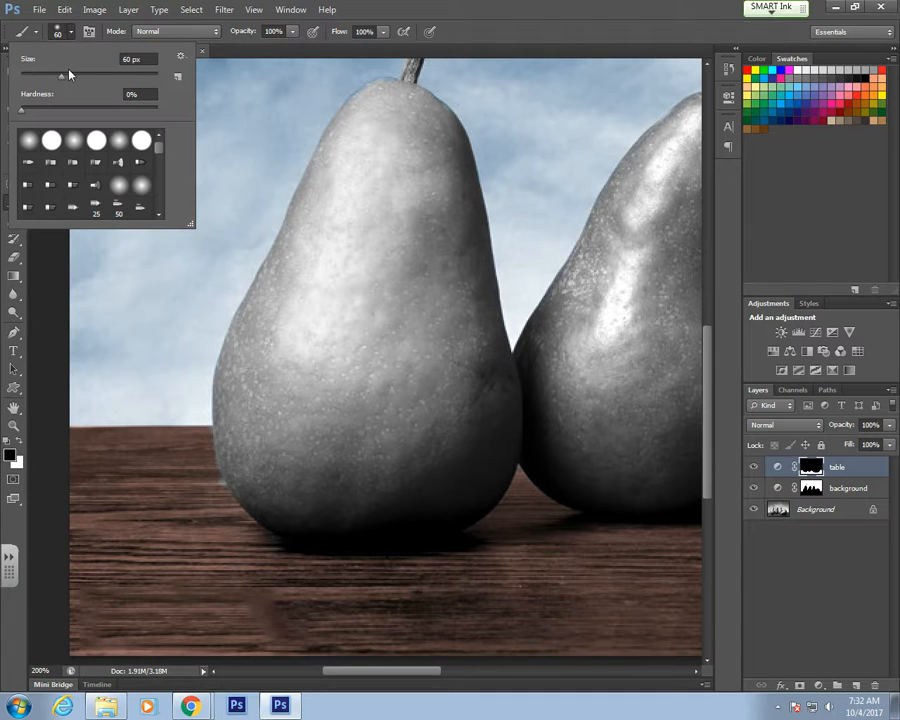
left_click_drag(22, 115, 147, 107)
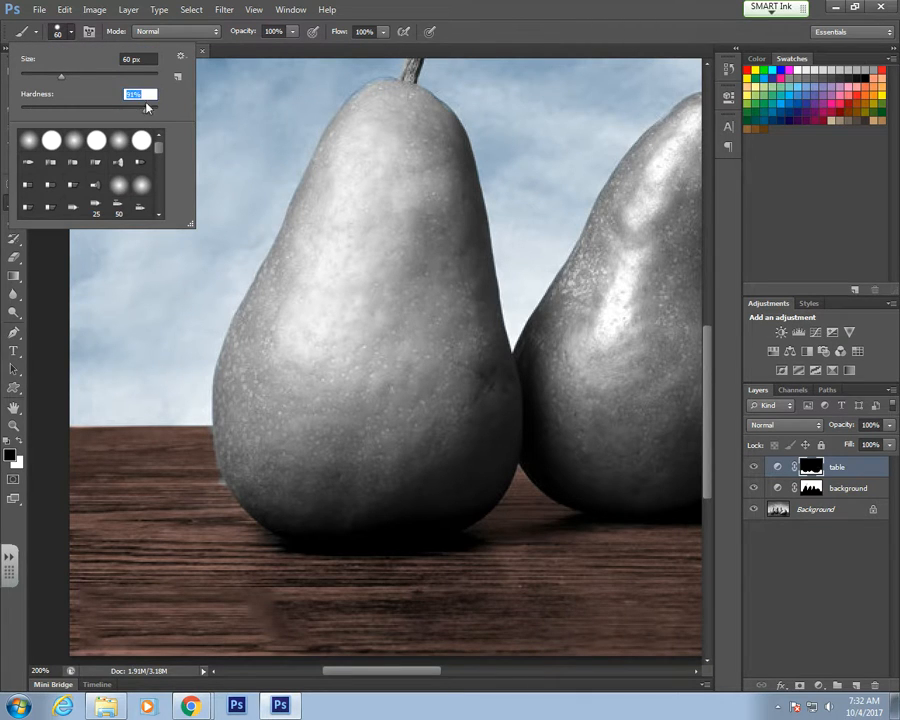
left_click(358, 22)
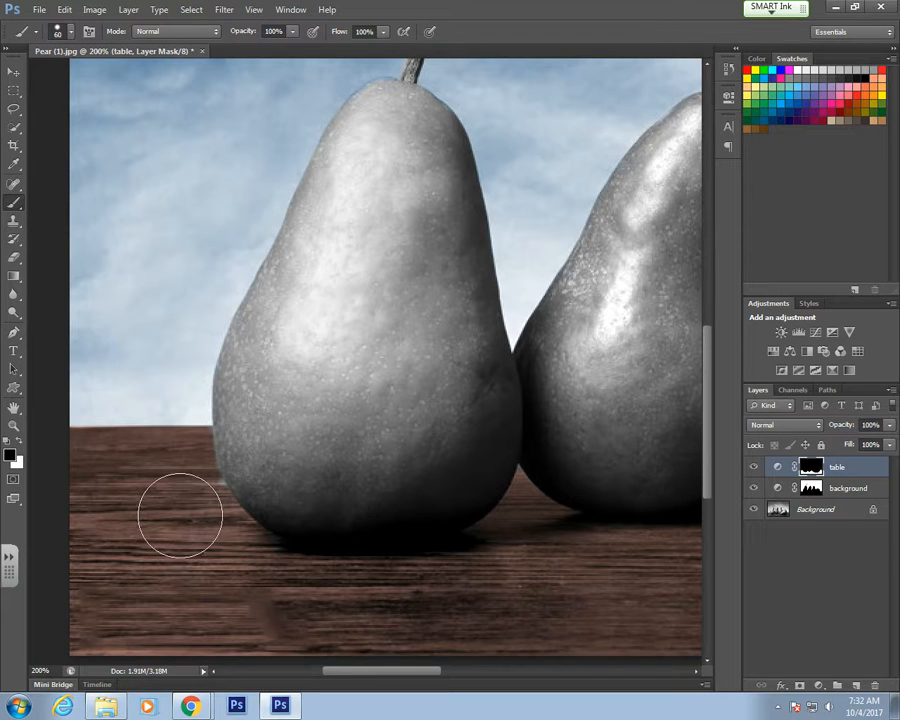
- Paint black on the table mask beside the leftmost pear's base, and paint the table color back in with white
mouse_move(212, 489)
left_mouse_down()
mouse_move(225, 502)
mouse_move(210, 512)
left_mouse_up()
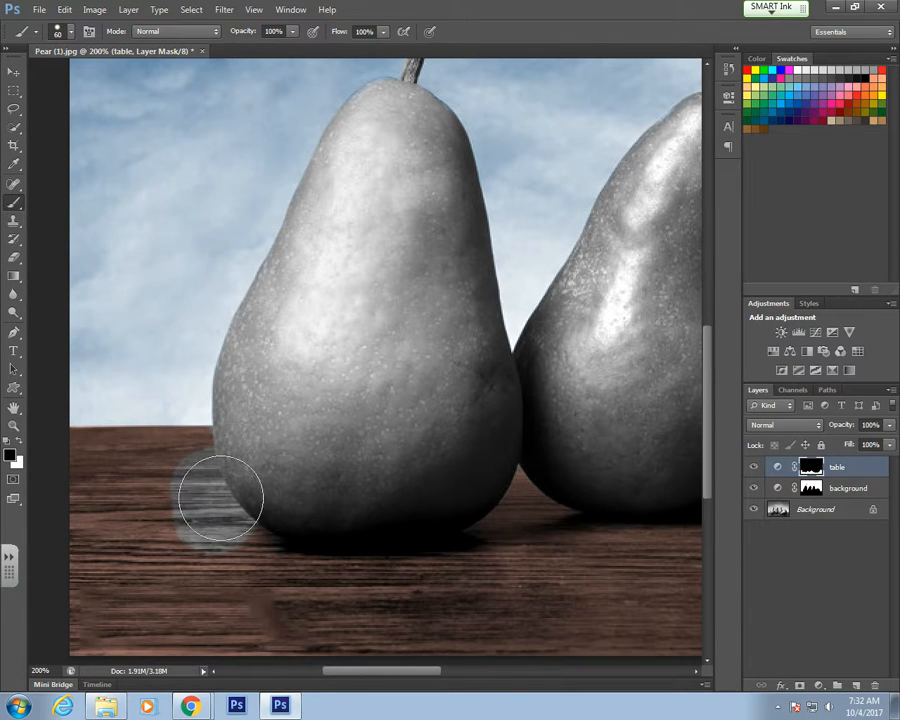
left_click(20, 443)
left_click_drag(166, 480, 211, 548)
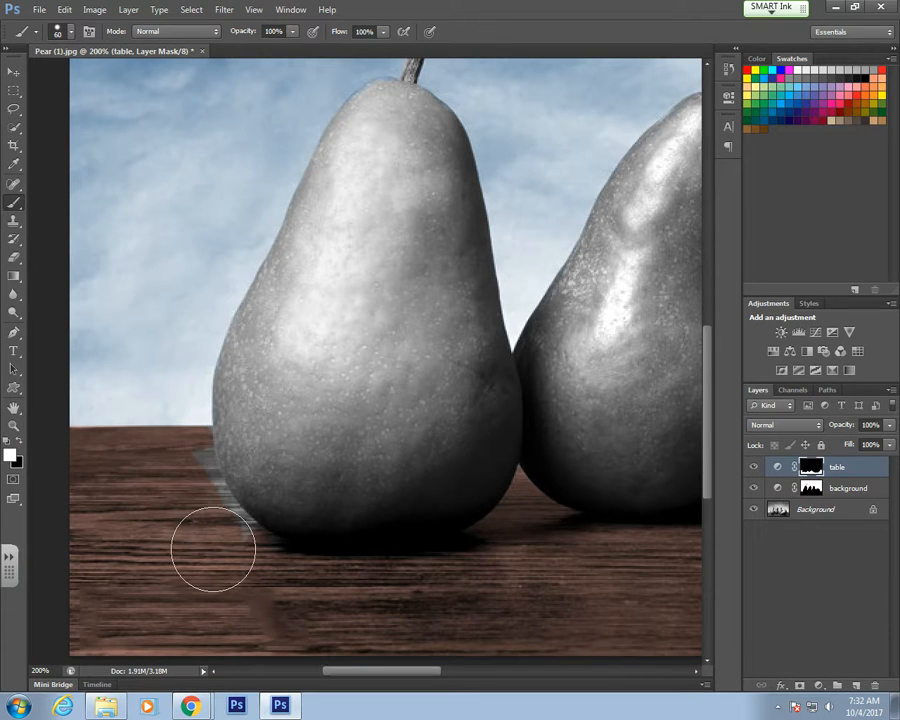
left_click_drag(213, 537, 170, 473)
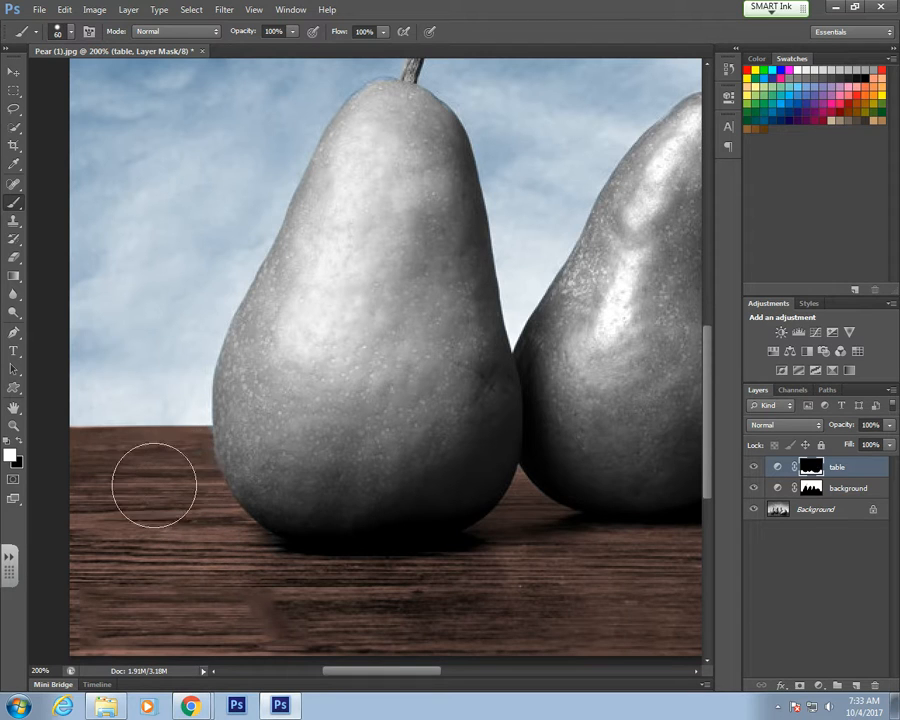
- Refine the table mask in white along the leftmost pear's outer lower edge with a 9 px brush
key("bracketleft")
key("bracketleft")
key("bracketleft")
key("bracketleft")
key("bracketleft")
key("bracketleft")
key("bracketleft")
key("bracketleft")
mouse_move(207, 432)
left_mouse_down()
mouse_move(213, 470)
mouse_move(250, 534)
mouse_move(283, 549)
mouse_move(255, 526)
mouse_move(285, 542)
left_mouse_up()
- Color the two shorter upright pears' stems brown on the table mask with an 8 px white brush, and remove the overspill in black
scroll(213, 438, "down", 3)
scroll(352, 498, "right", 5)
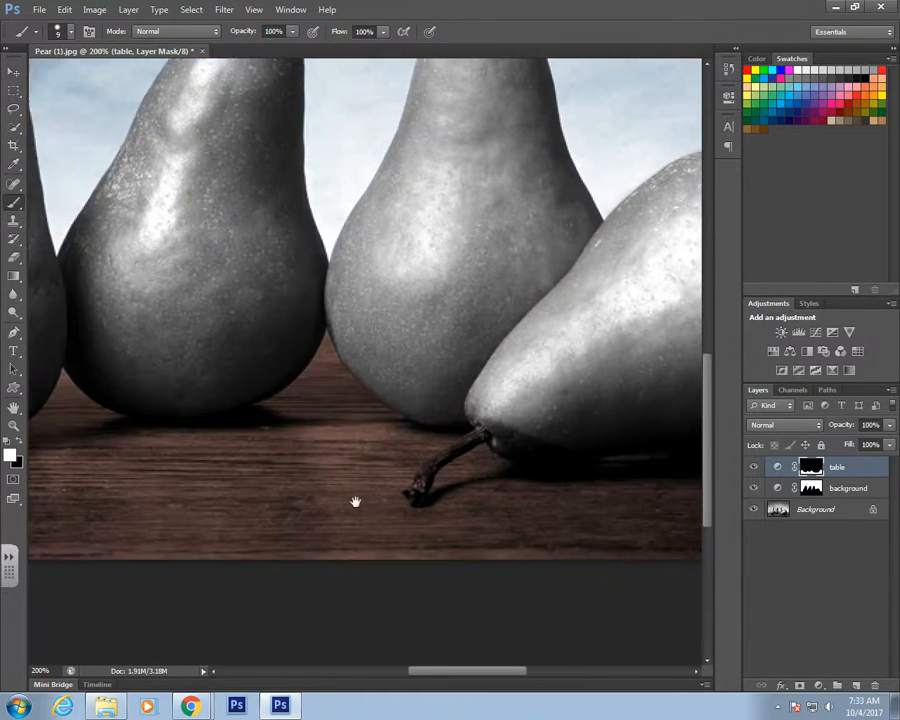
left_click_drag(524, 472, 399, 493)
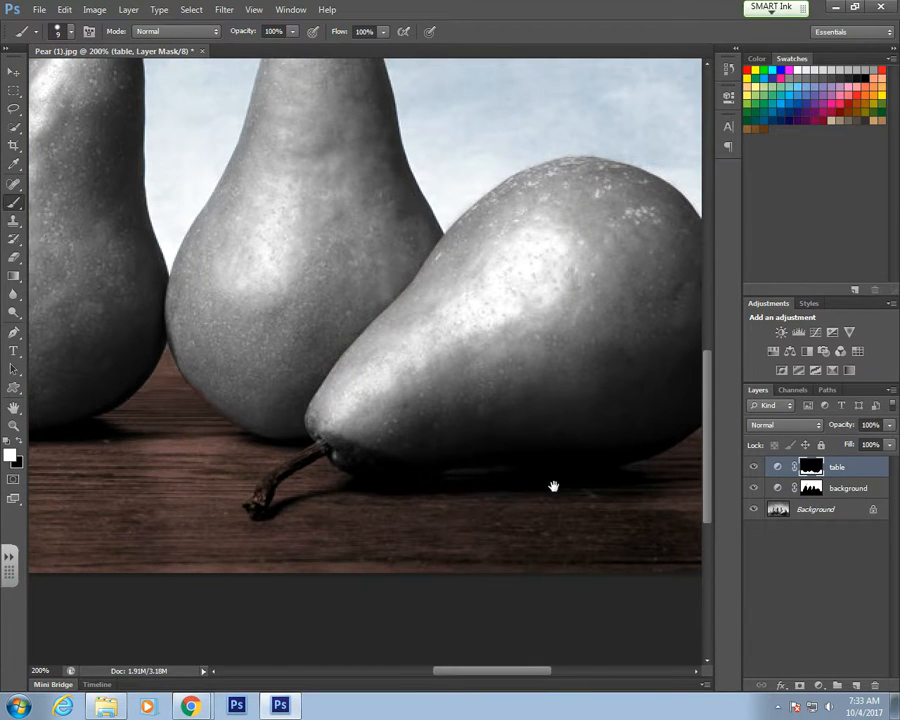
left_click_drag(552, 482, 428, 504)
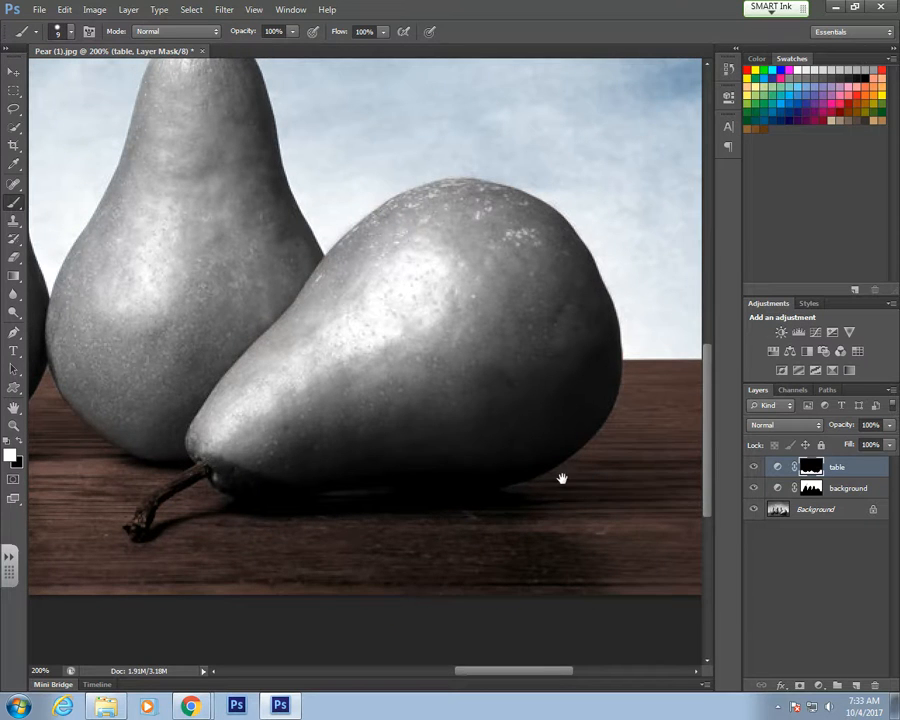
left_click_drag(560, 476, 514, 490)
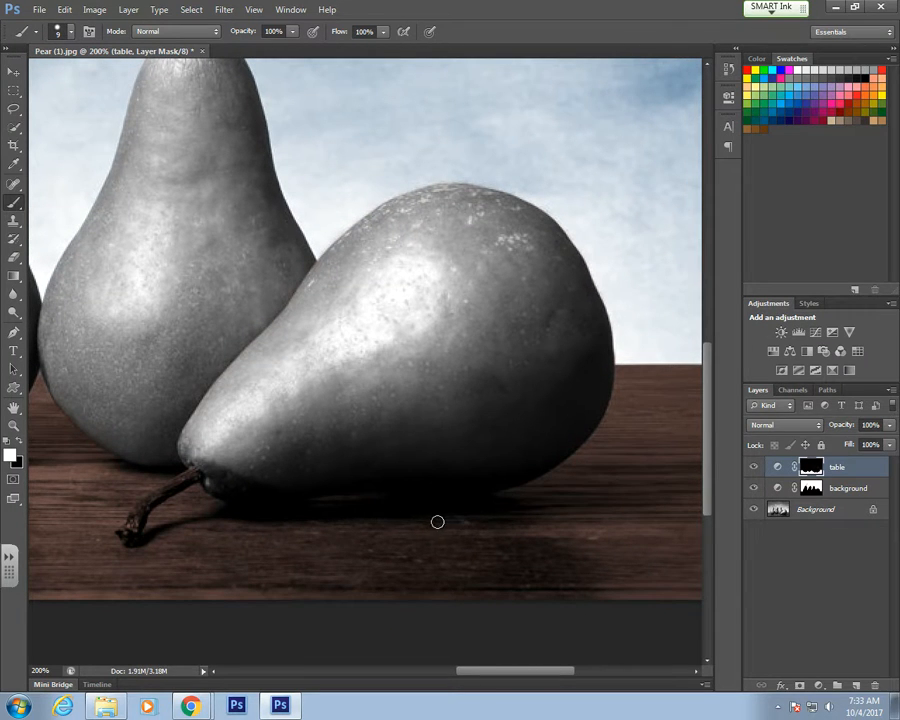
left_click_drag(558, 491, 408, 513)
left_click_drag(139, 238, 549, 485)
left_click_drag(384, 210, 421, 233)
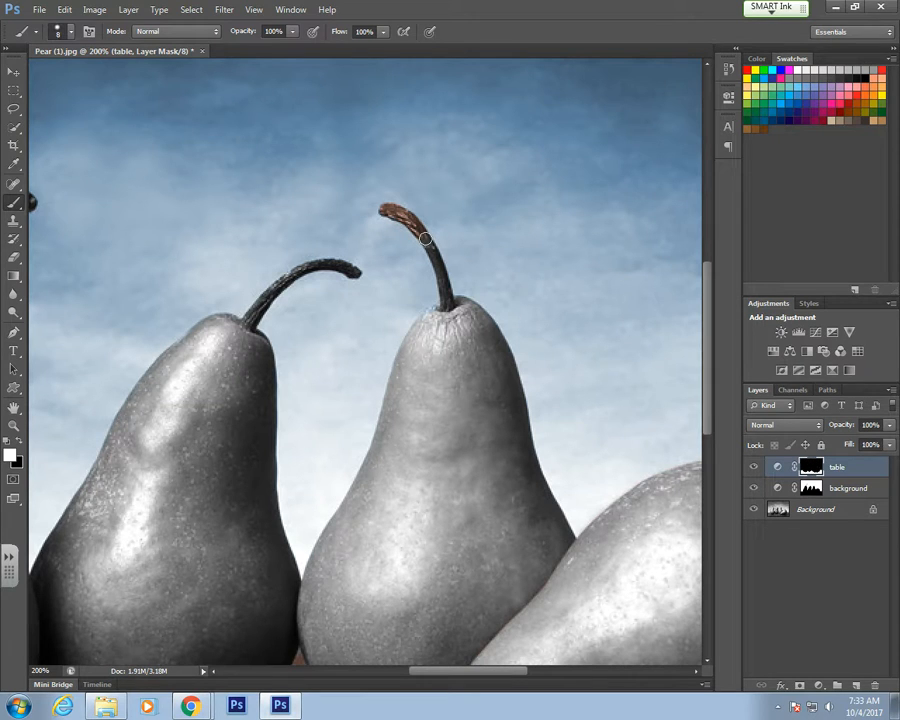
left_click_drag(426, 240, 446, 293)
mouse_move(249, 319)
left_mouse_down()
mouse_move(299, 271)
mouse_move(353, 272)
mouse_move(294, 272)
left_mouse_up()
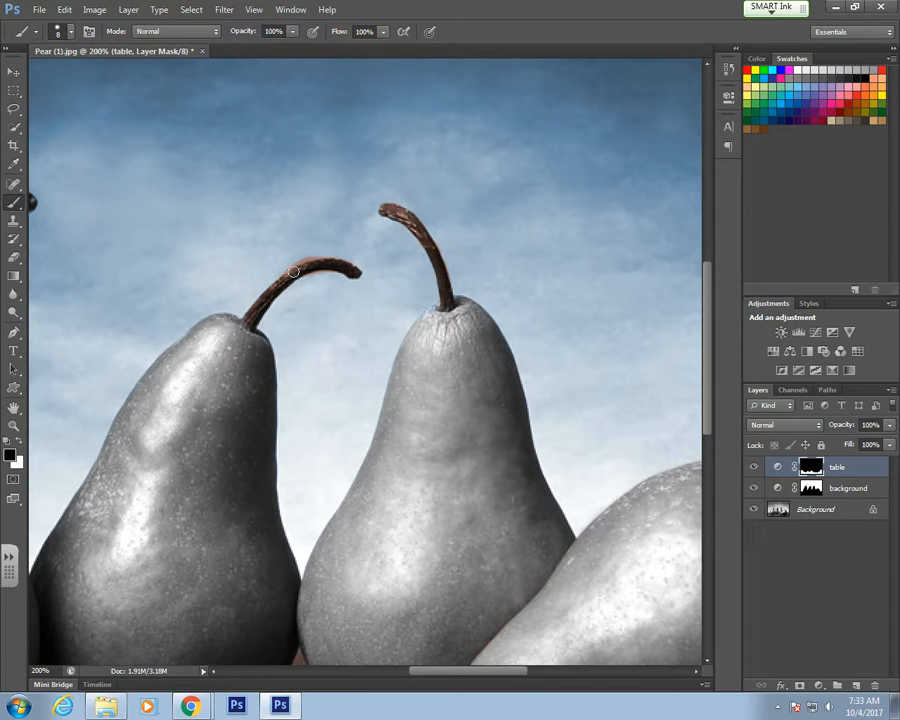
key("x")
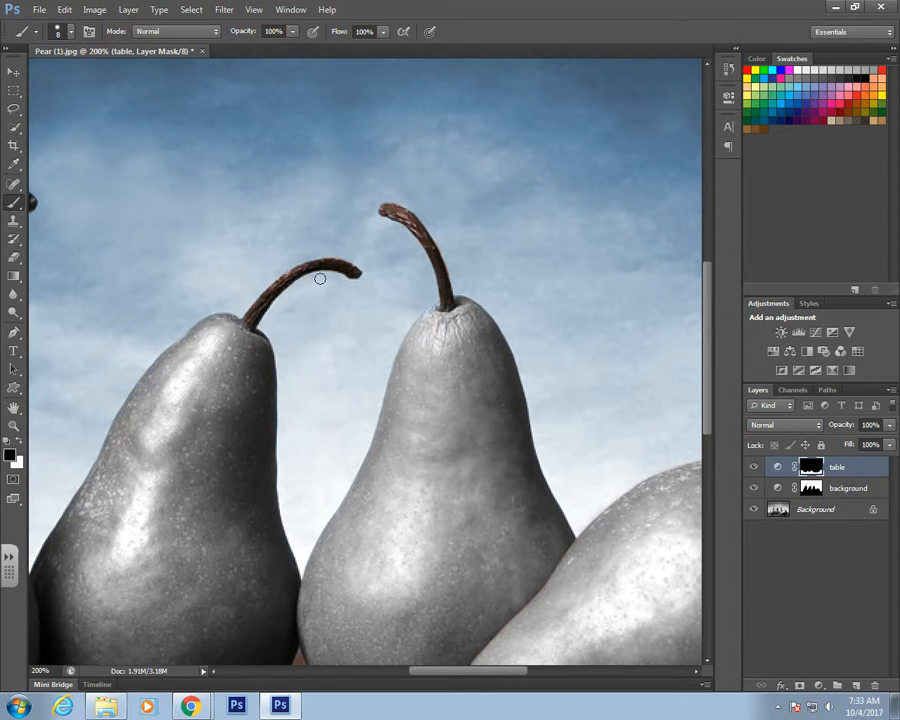
- Paint white over the leftmost pear's stem on the table mask to color it brown
left_click_drag(147, 304, 514, 365)
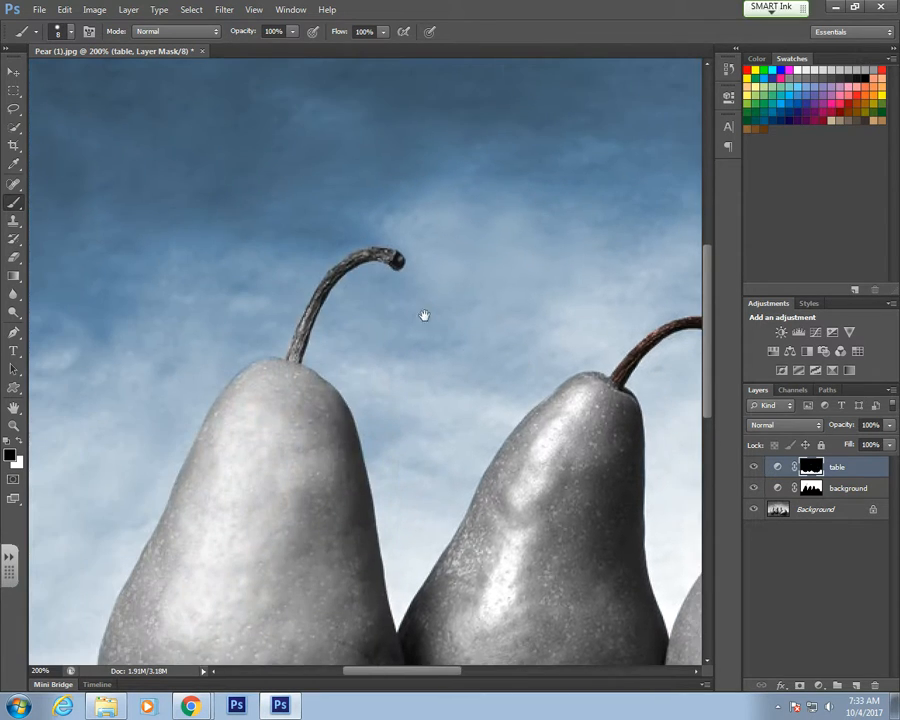
key("x")
mouse_move(397, 262)
left_mouse_down()
mouse_move(373, 249)
mouse_move(346, 263)
mouse_move(299, 354)
left_mouse_up()
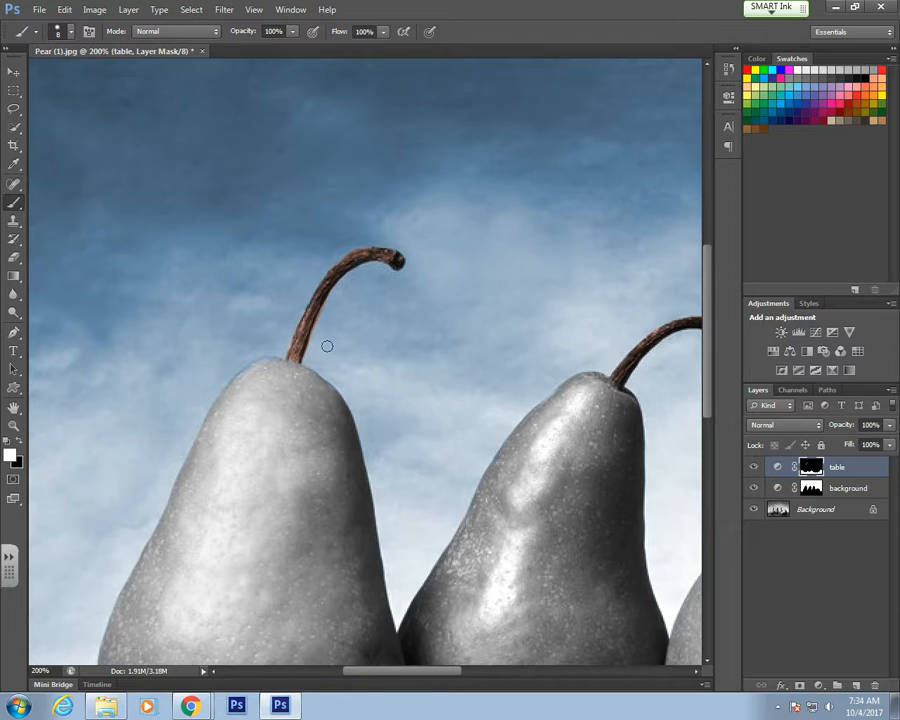
- Select all four pears with the Quick Selection tool at brush size 60
key("ctrl+minus")
key("ctrl+minus")
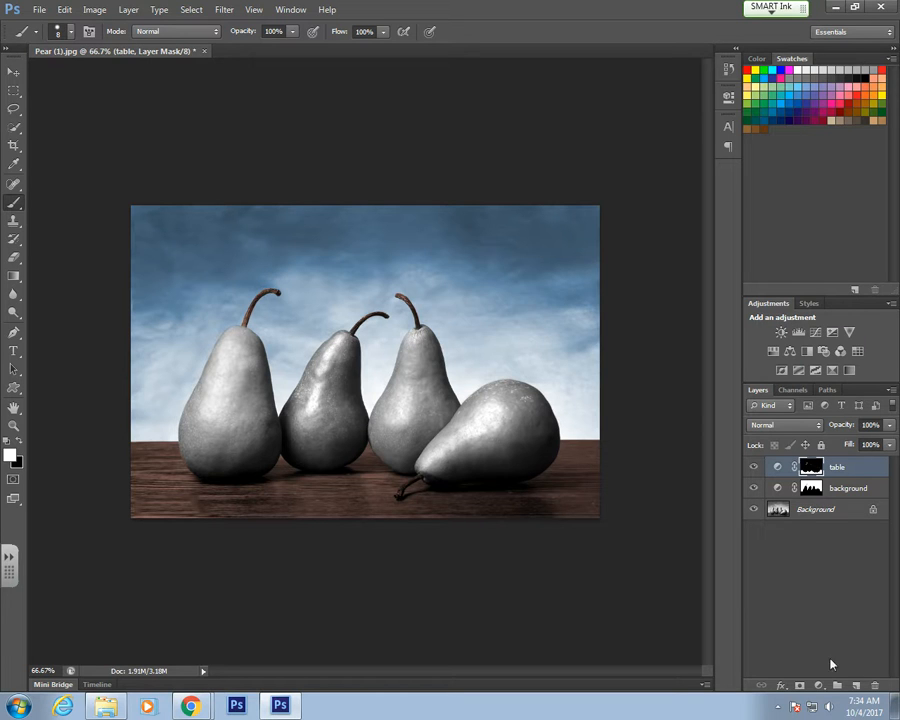
left_click(15, 130)
mouse_move(233, 354)
left_mouse_down()
mouse_move(232, 440)
mouse_move(225, 428)
left_mouse_up()
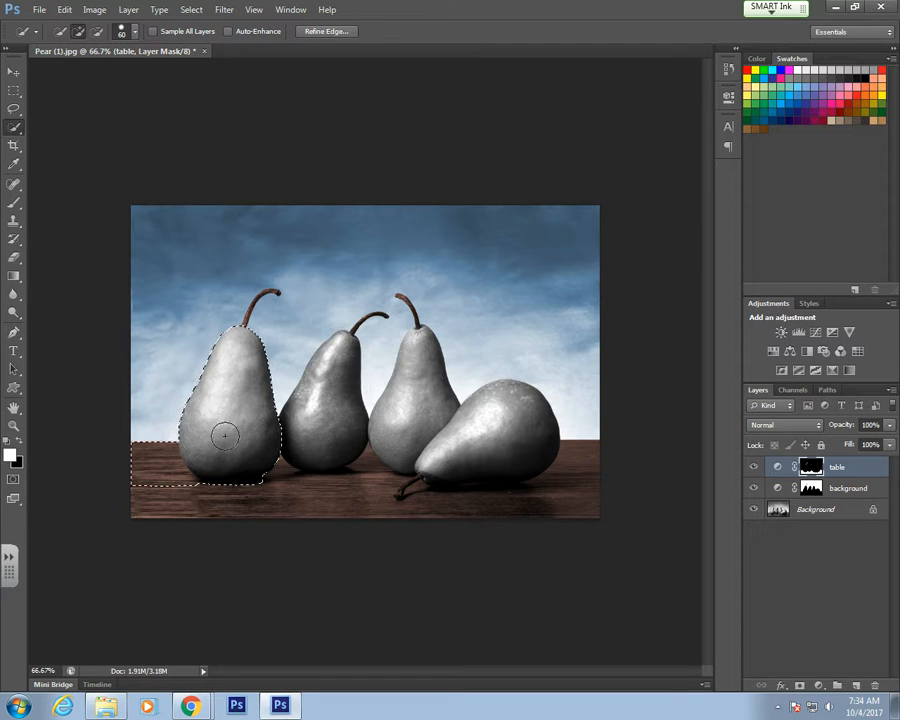
mouse_move(319, 426)
left_mouse_down()
mouse_move(408, 412)
mouse_move(412, 382)
mouse_move(466, 436)
mouse_move(466, 450)
left_mouse_up()
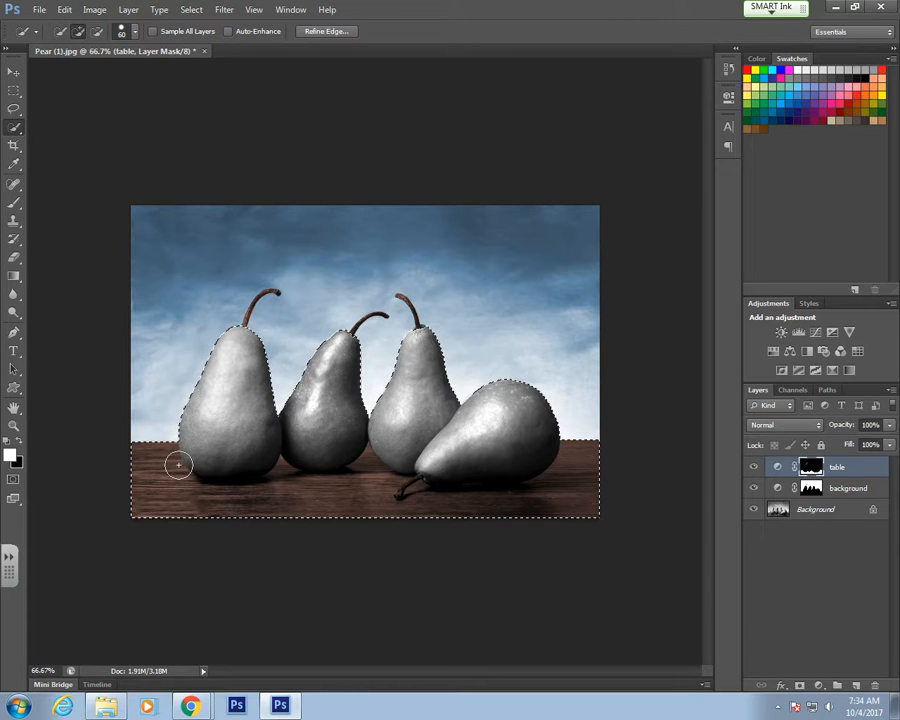
- Subtract the table from the pear selection and add back the underside of the fallen pear
left_click(149, 474, "alt")
mouse_move(149, 474)
left_mouse_down()
mouse_move(181, 492)
mouse_move(152, 497)
mouse_move(228, 503)
mouse_move(291, 485)
mouse_move(322, 495)
mouse_move(363, 474)
mouse_move(384, 502)
mouse_move(409, 487)
mouse_move(435, 509)
mouse_move(455, 509)
mouse_move(433, 502)
mouse_move(541, 497)
mouse_move(567, 482)
left_mouse_up()
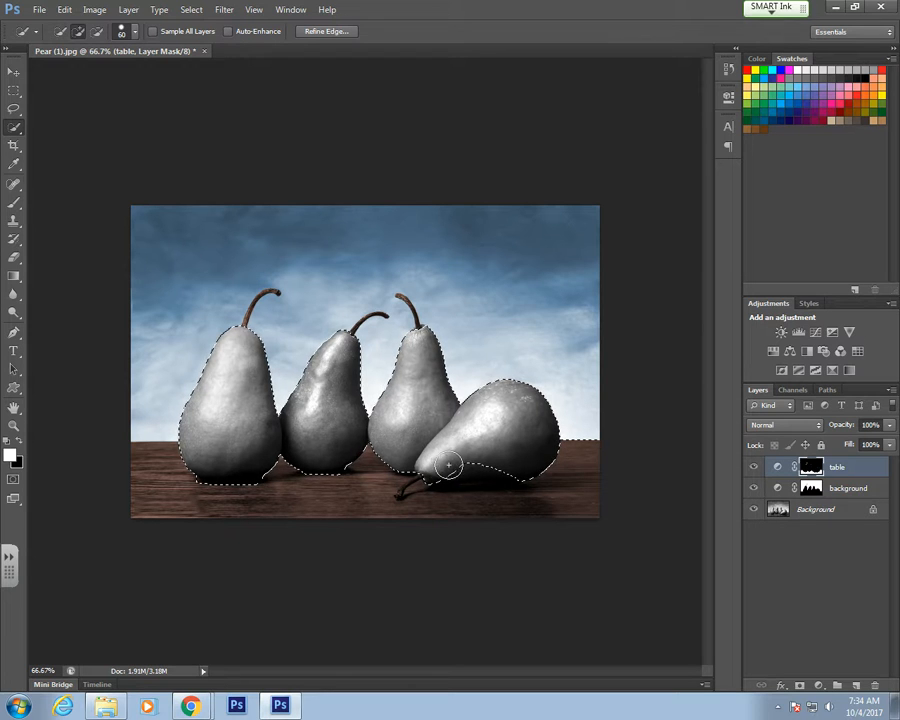
left_click_drag(450, 466, 496, 466)
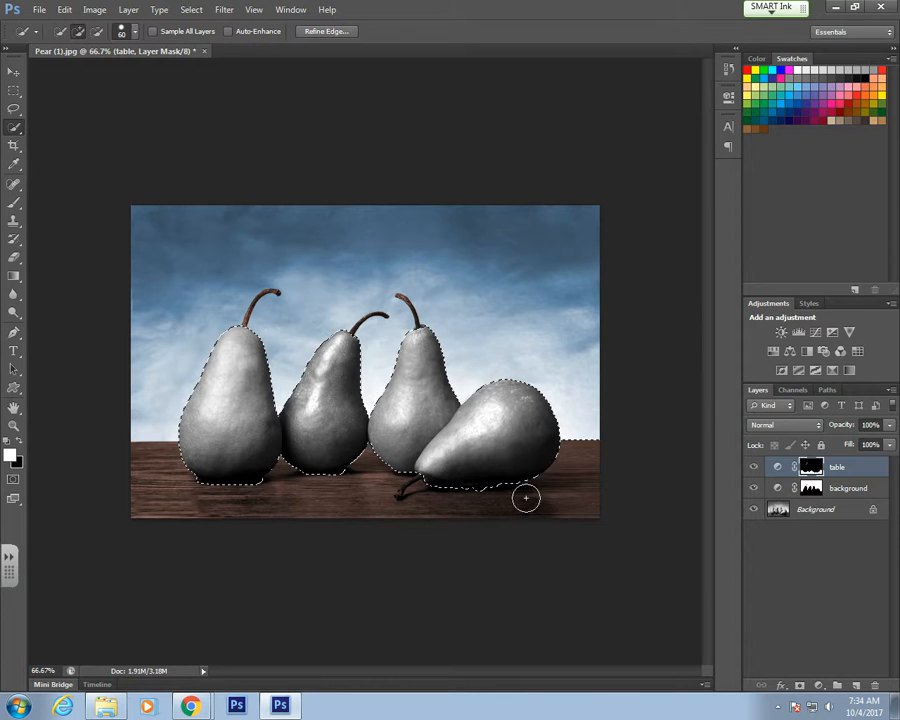
- Add a colorized Hue/Saturation adjustment layer to the selected pears with hue 71 and saturation 36
left_click(820, 685)
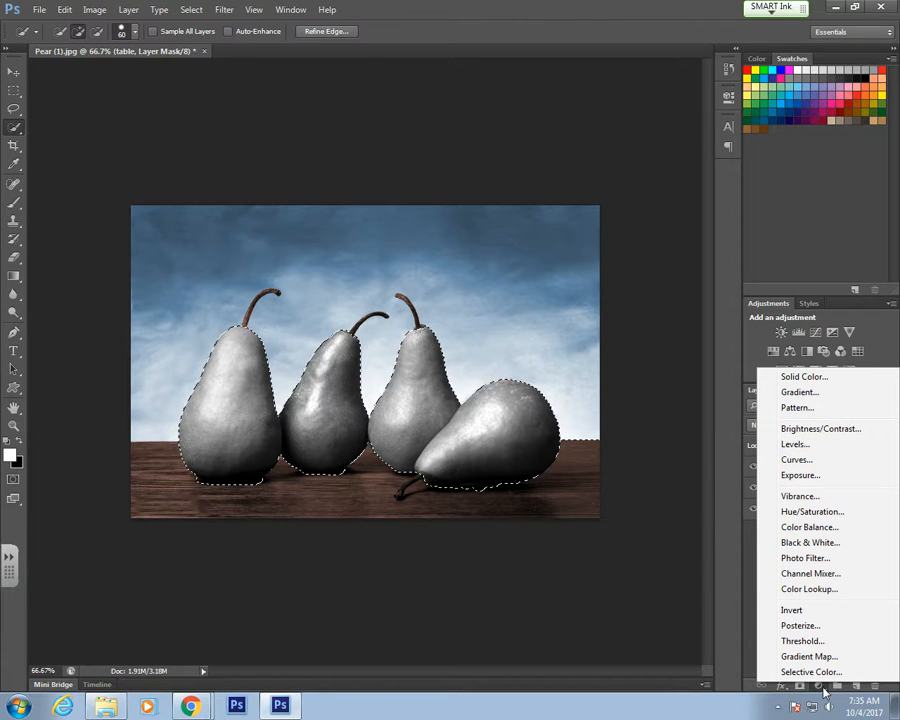
left_click(810, 511)
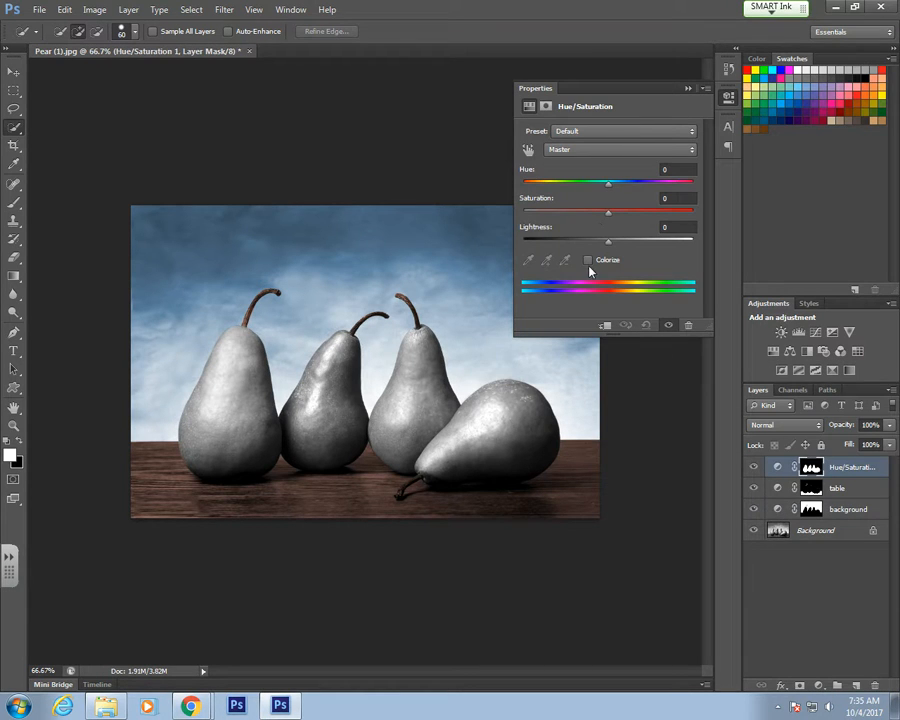
left_click(588, 260)
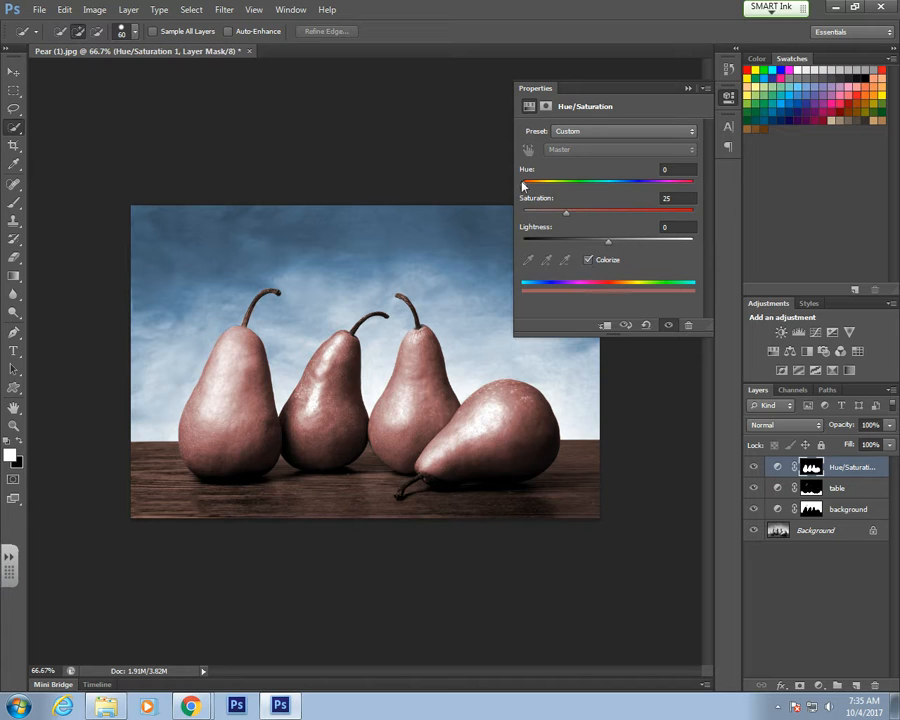
left_click_drag(521, 184, 561, 187)
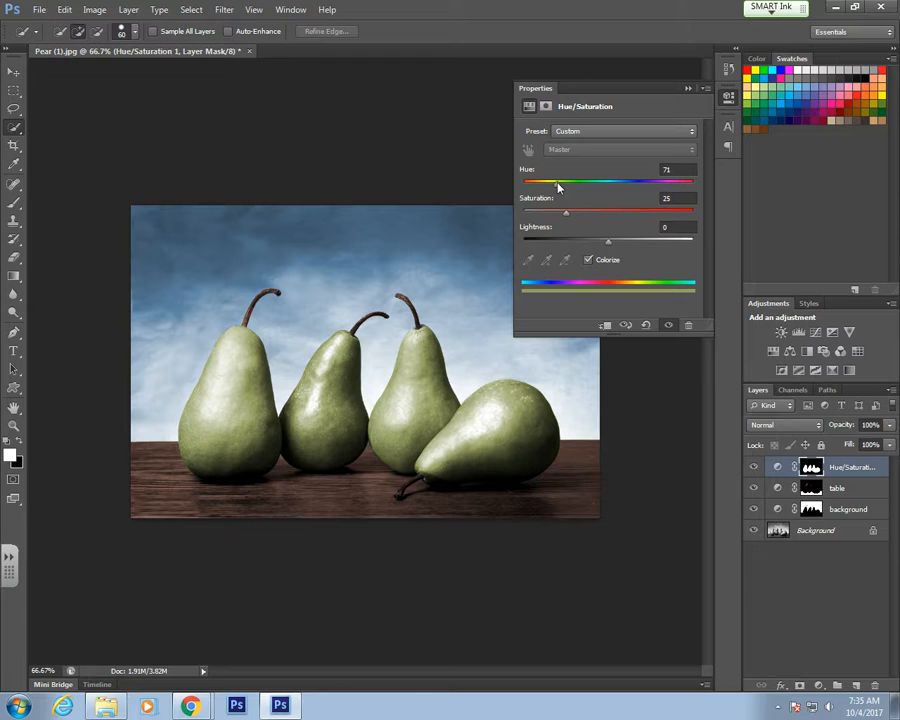
left_click_drag(572, 213, 585, 213)
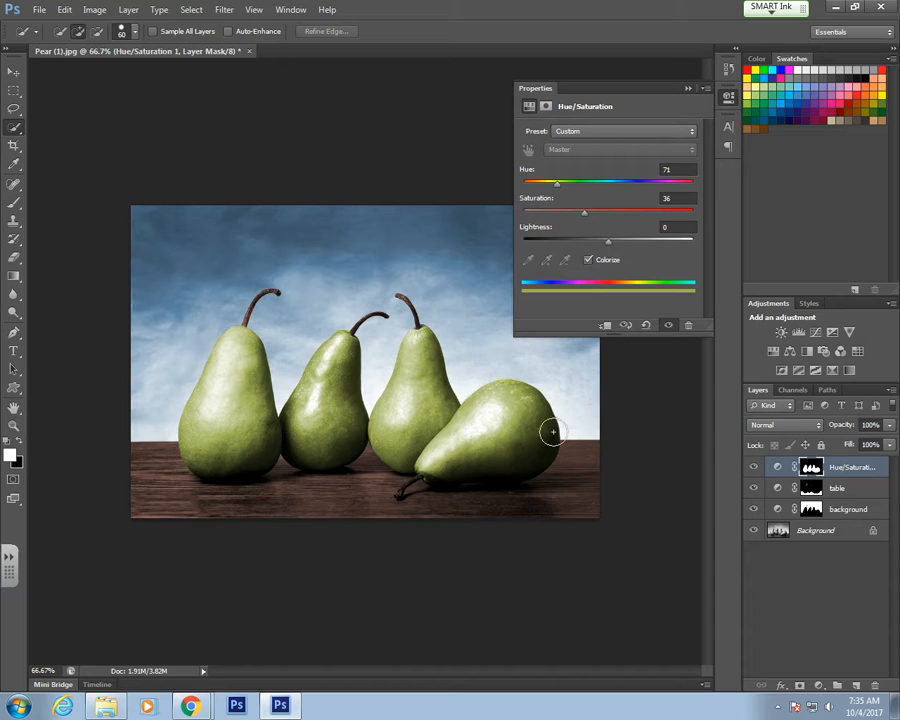
left_click(688, 90)
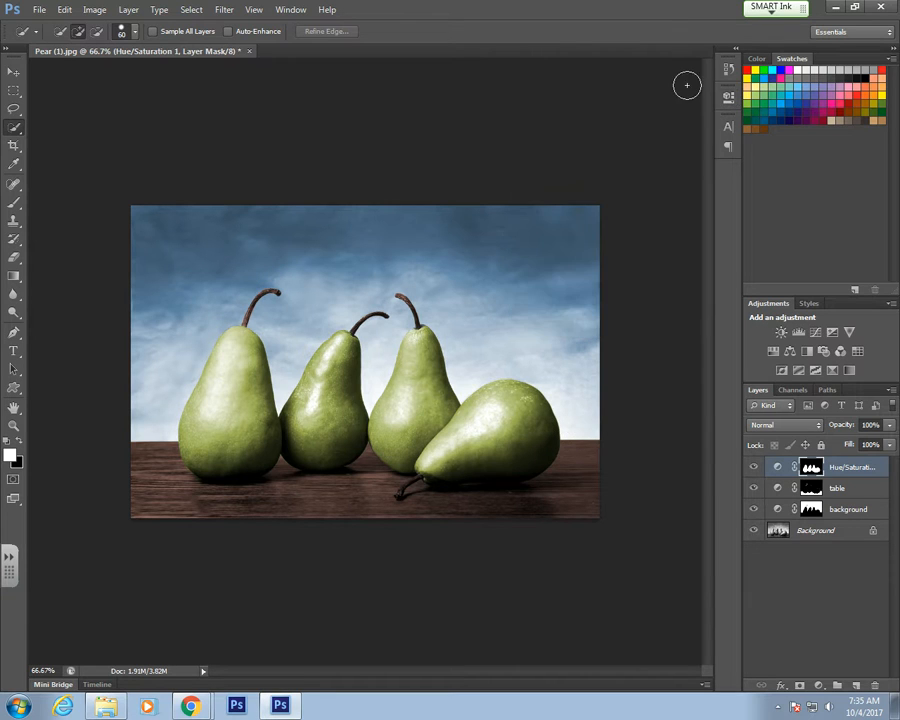
- Rename the pears' adjustment layer "pears" and add a new blank layer above it
double_click(839, 469)
type("pears")
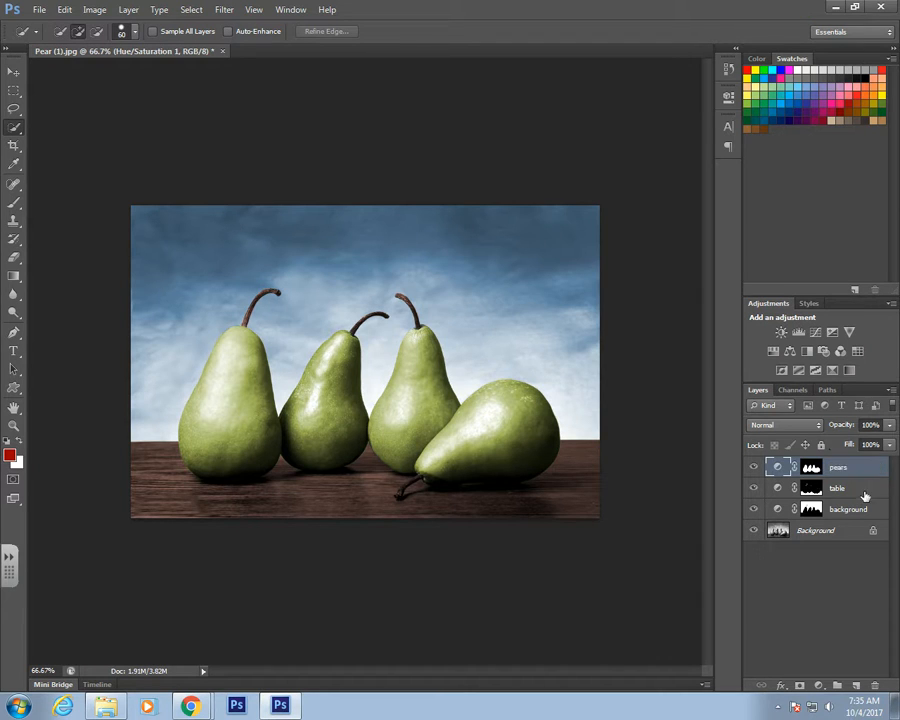
left_click(864, 492)
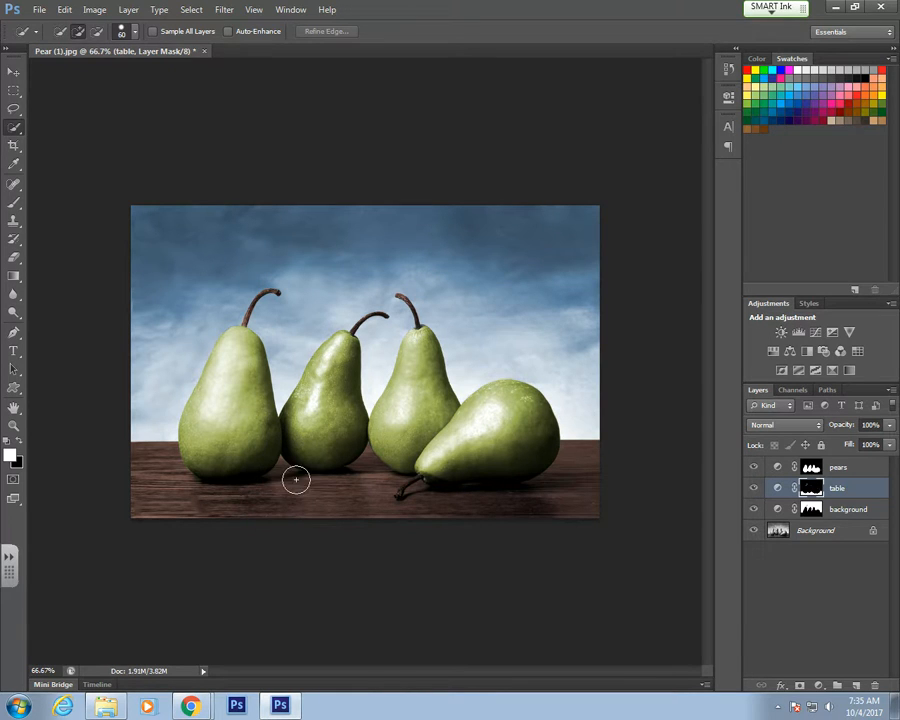
left_click(812, 467)
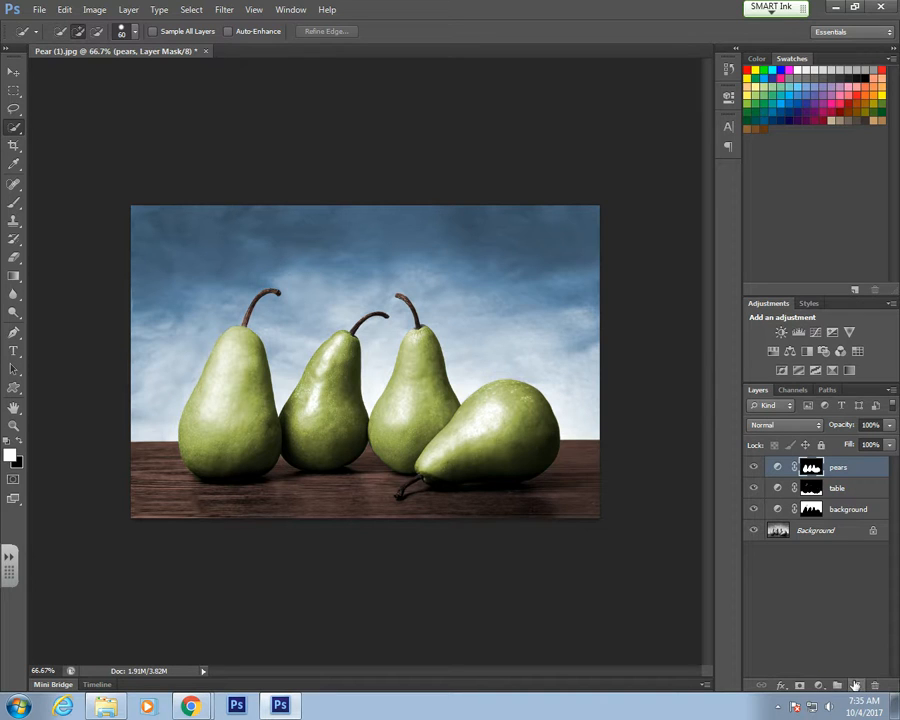
left_click(857, 687)
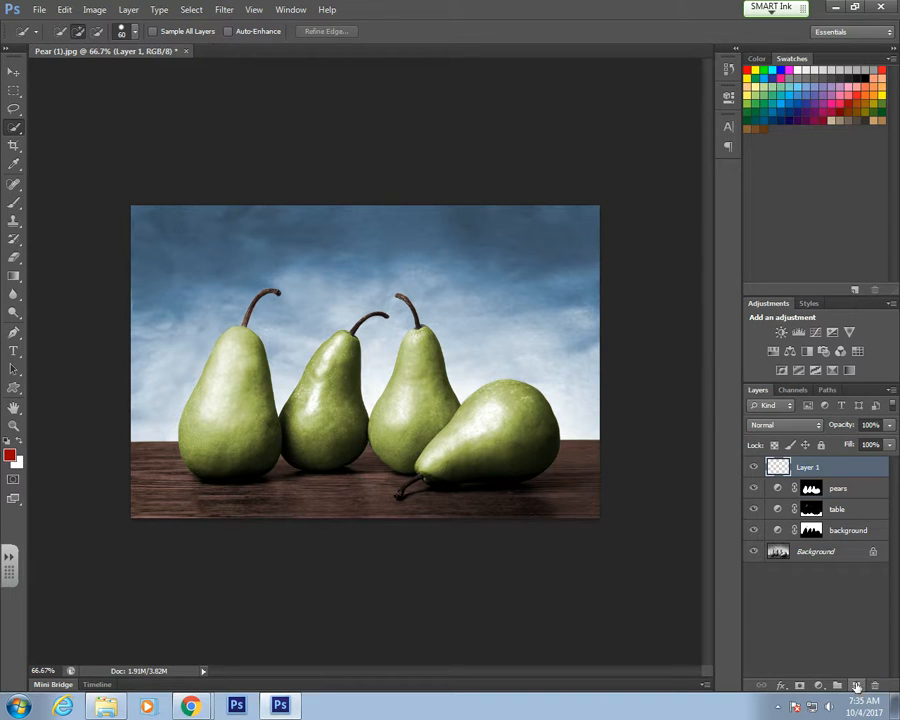
- Rename the new blank layer above the pears adjustment layer "reflections"
double_click(808, 468)
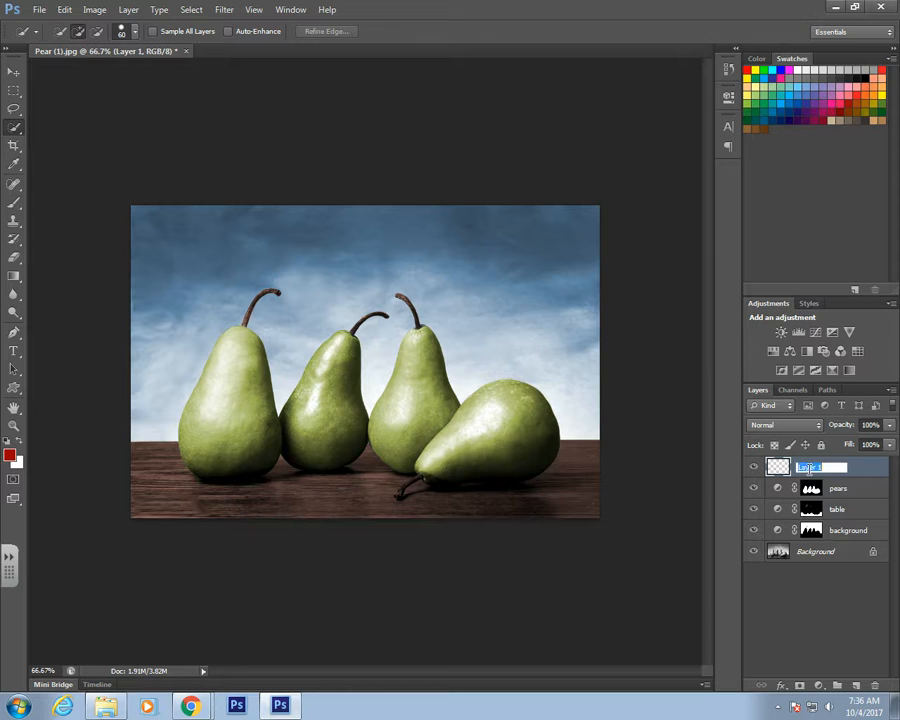
type("d")
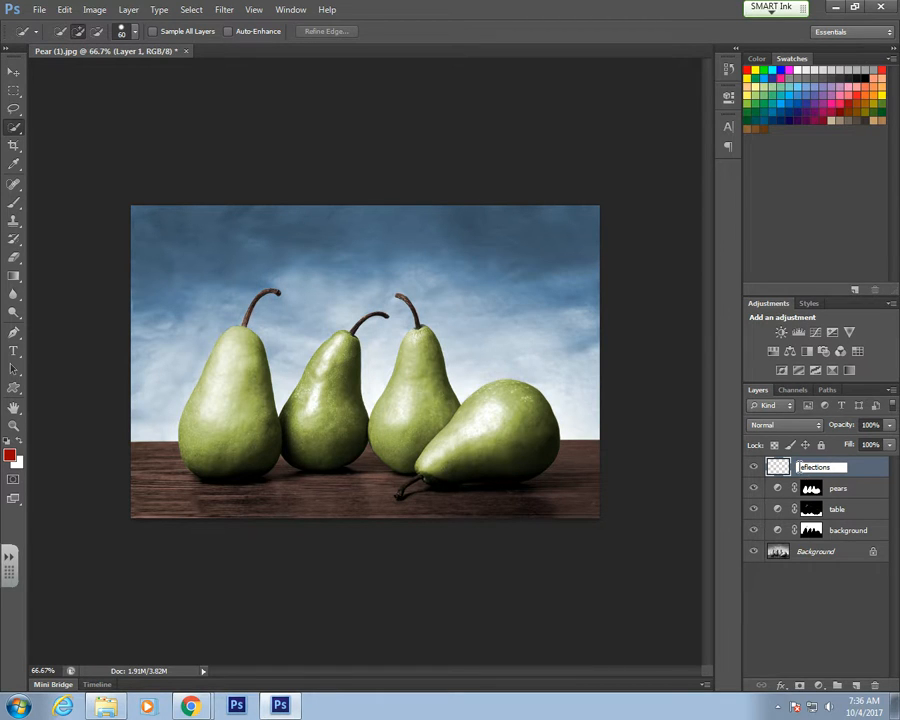
left_click(878, 469)
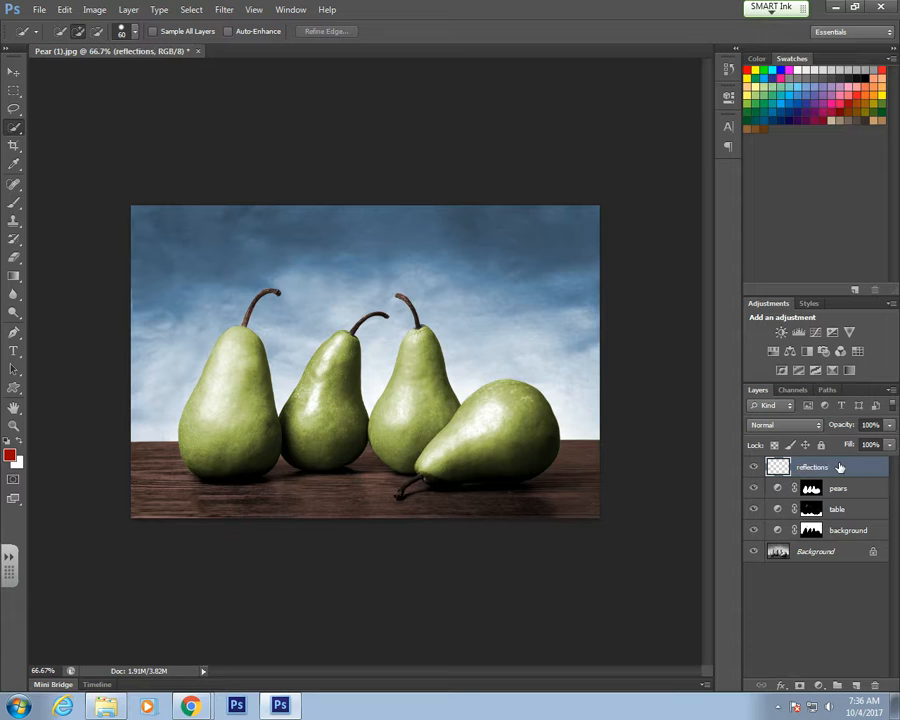
- Set the Brush tool's foreground color to a bright yellow-green, bee323, based on a green sampled from the leftmost pear
left_click(14, 205)
left_click(14, 206)
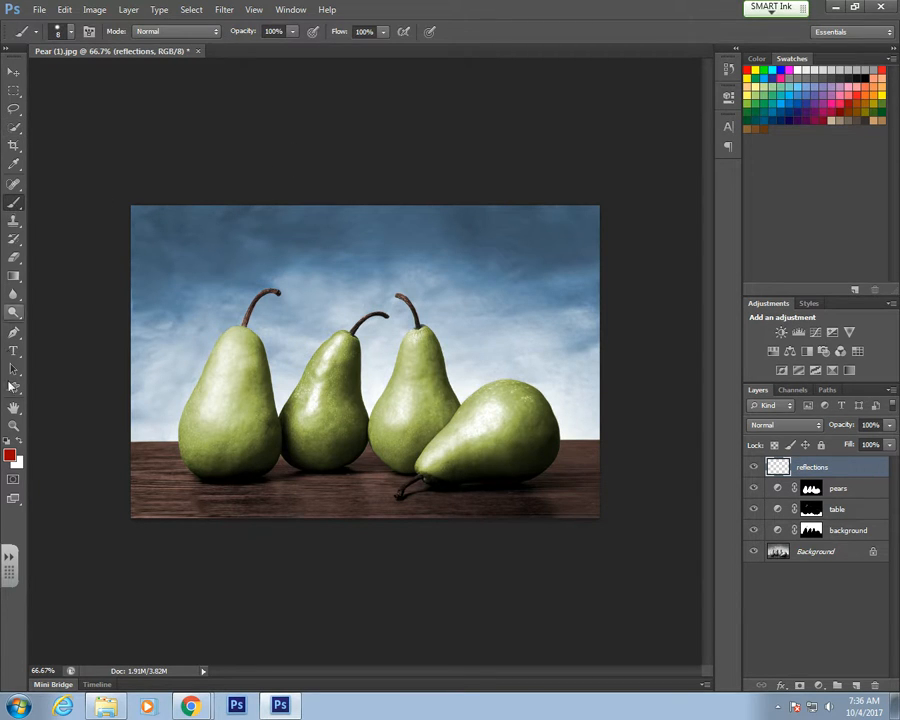
left_click(11, 457)
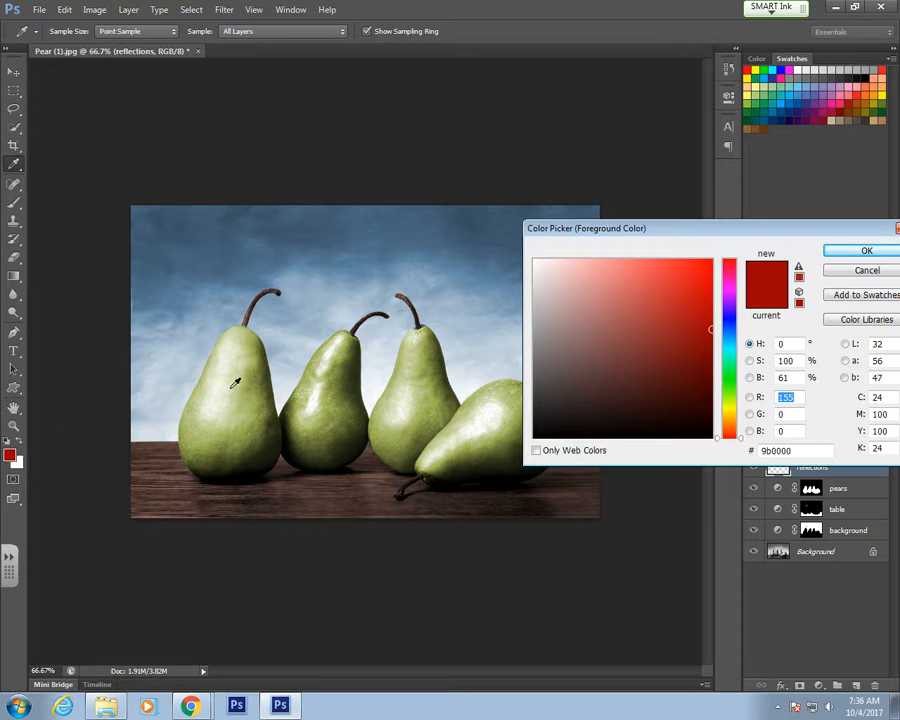
left_click(259, 373)
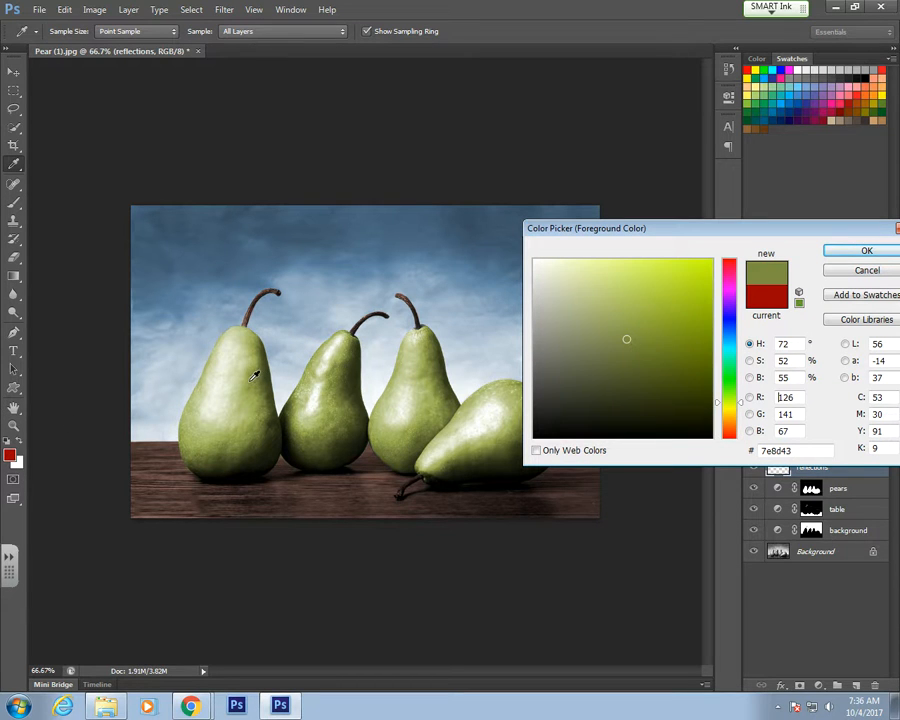
left_click(257, 373)
left_click_drag(636, 308, 685, 278)
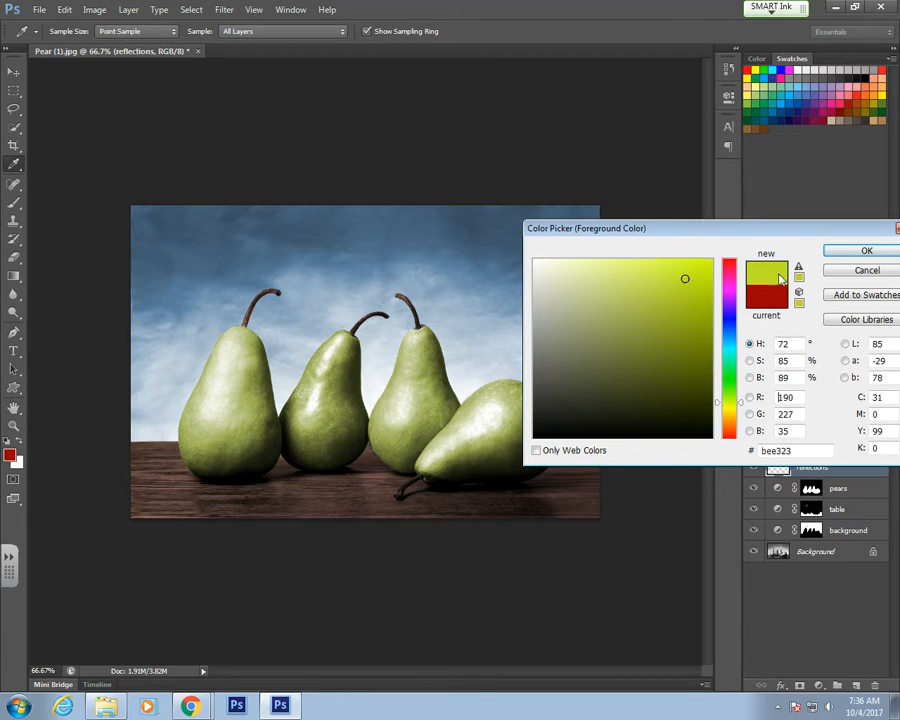
left_click(888, 253)
key("b")
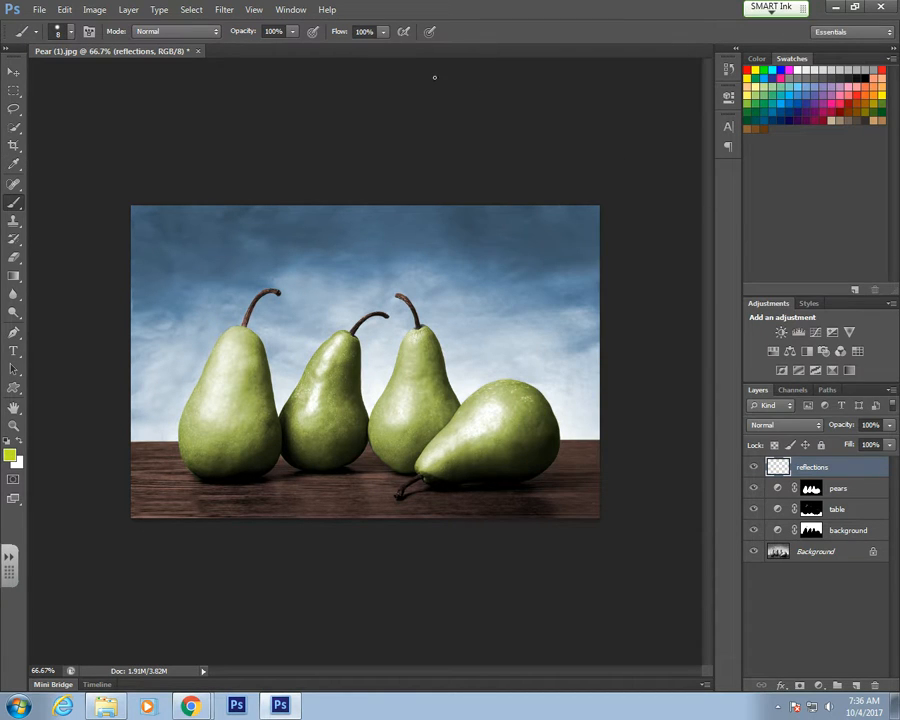
- Paint soft yellow-green patches on the table beneath all four pears with a reduced-hardness brush at size 100
left_click(71, 32)
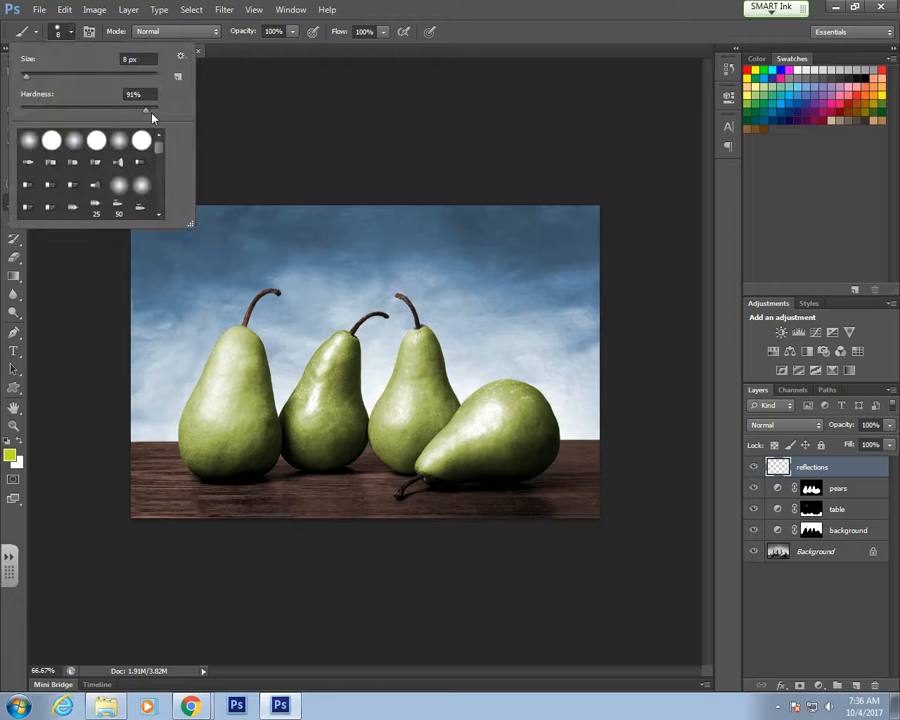
left_click_drag(150, 111, 135, 116)
left_click(356, 7)
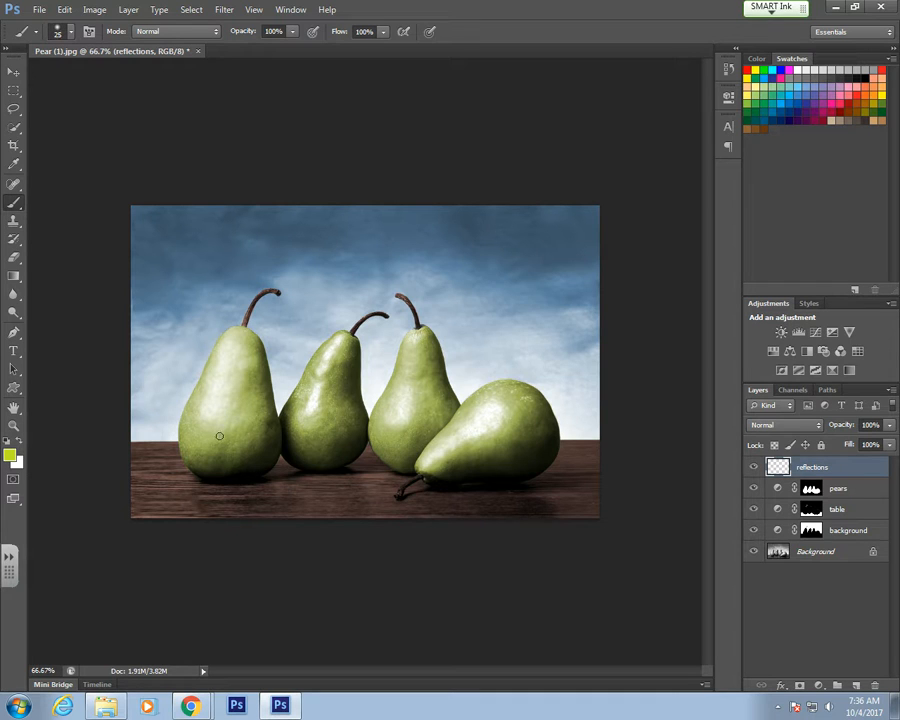
key("bracketright")
key("bracketright")
key("bracketright")
key("bracketright")
key("bracketright")
key("bracketright")
key("bracketright")
mouse_move(215, 494)
left_mouse_down()
mouse_move(253, 495)
mouse_move(255, 508)
mouse_move(297, 502)
mouse_move(296, 517)
mouse_move(316, 481)
mouse_move(326, 520)
mouse_move(334, 480)
mouse_move(342, 518)
mouse_move(334, 487)
left_mouse_up()
mouse_move(400, 488)
left_mouse_down()
mouse_move(383, 516)
mouse_move(424, 497)
mouse_move(435, 514)
mouse_move(438, 502)
mouse_move(486, 523)
mouse_move(533, 528)
mouse_move(516, 505)
mouse_move(538, 524)
mouse_move(507, 507)
mouse_move(456, 500)
left_mouse_up()
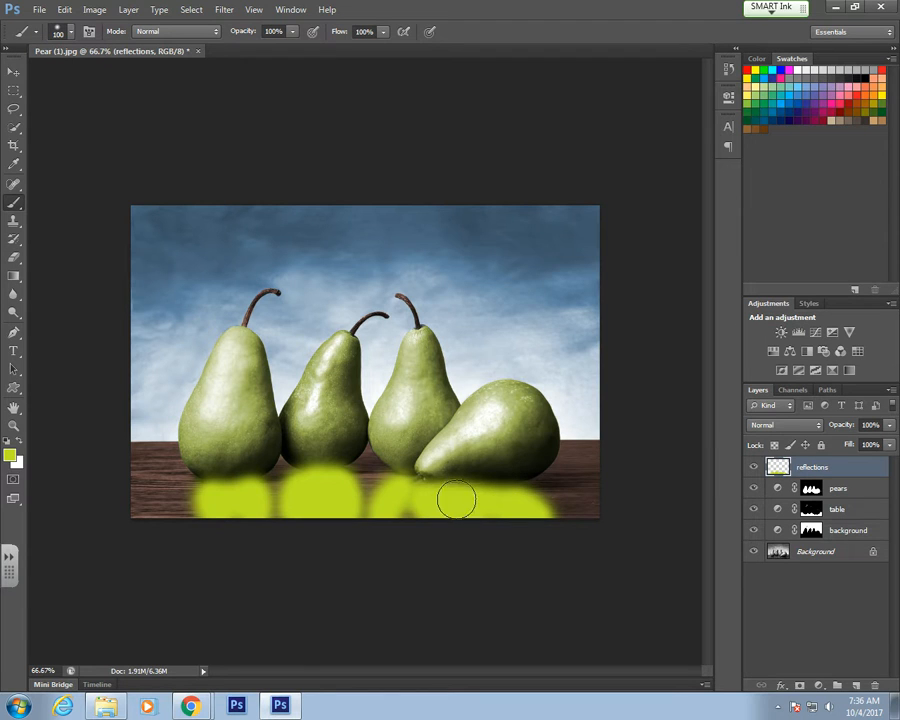
- Blend the reflections layer into the table with the Multiply mode and a reduced layer opacity
left_click(817, 426)
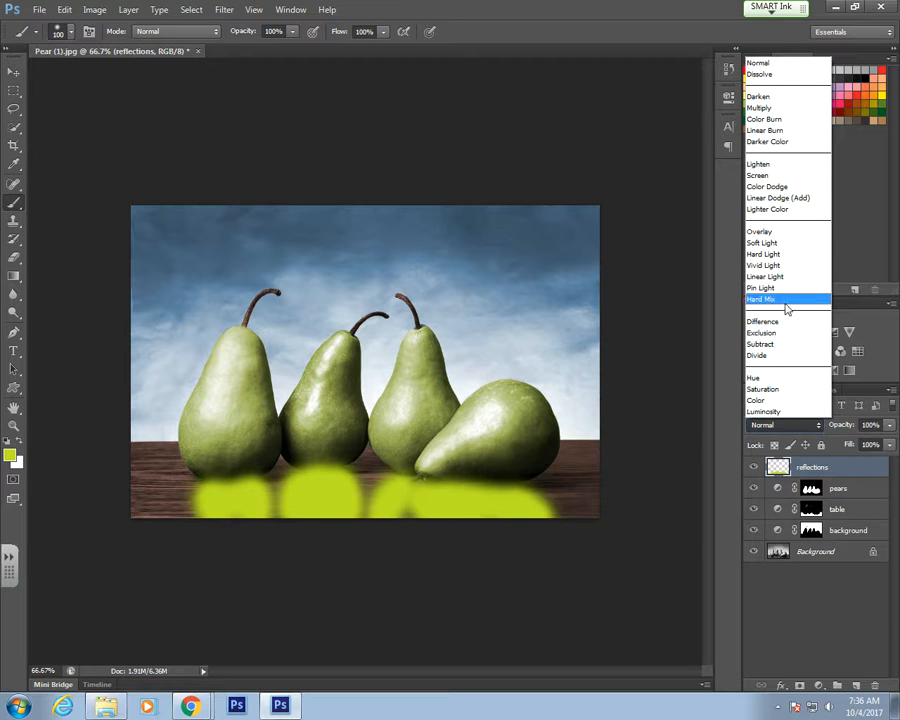
left_click(762, 108)
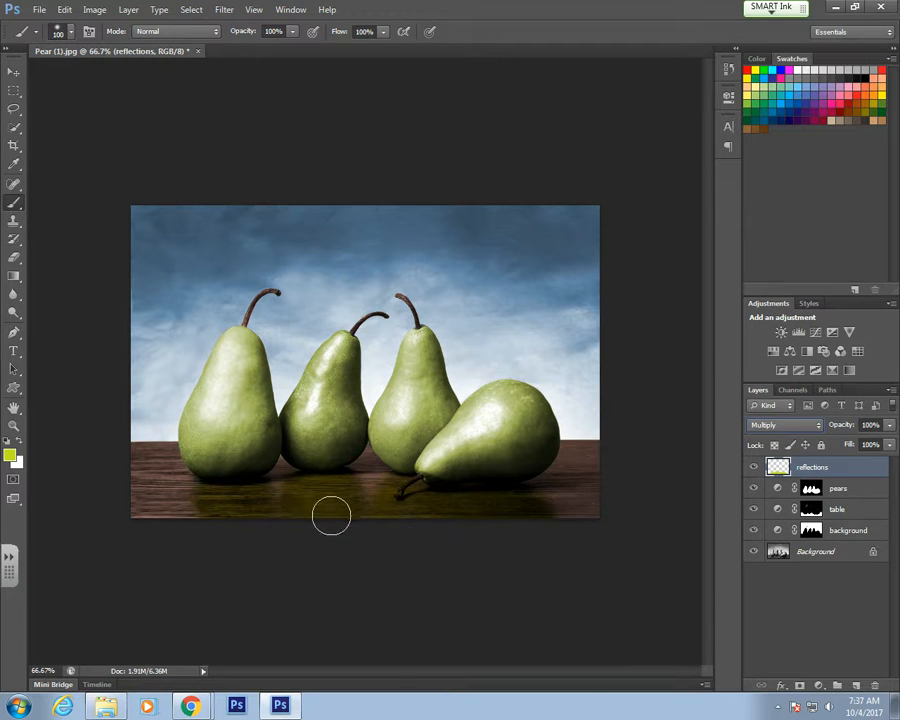
mouse_move(886, 426)
left_mouse_down()
mouse_move(889, 441)
mouse_move(851, 449)
left_mouse_up()
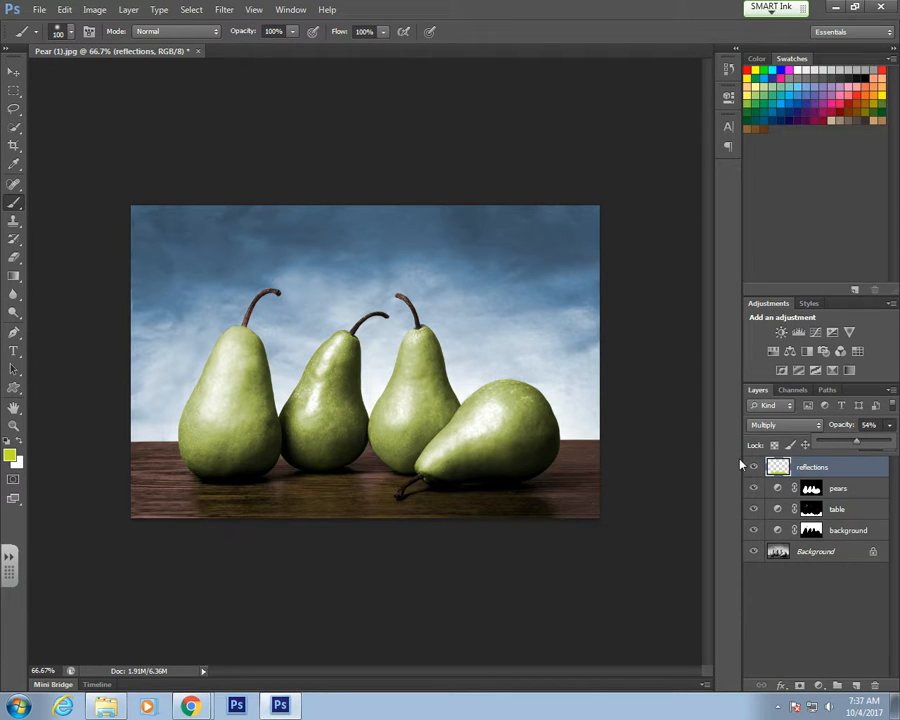
left_click_drag(856, 441, 844, 443)
left_click(799, 603)
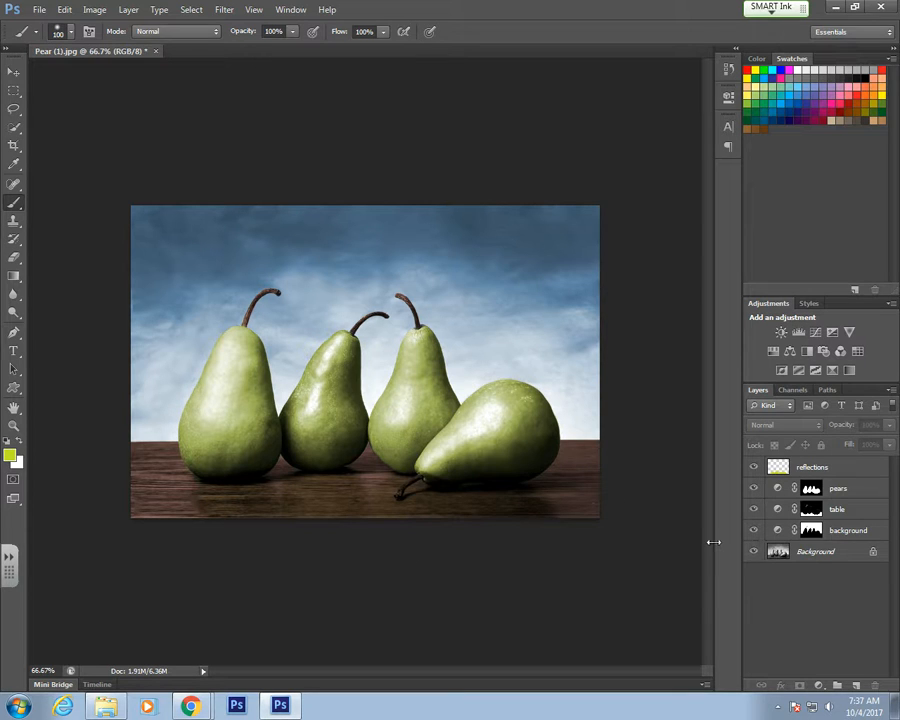
left_click(45, 10)
left_click(102, 182)
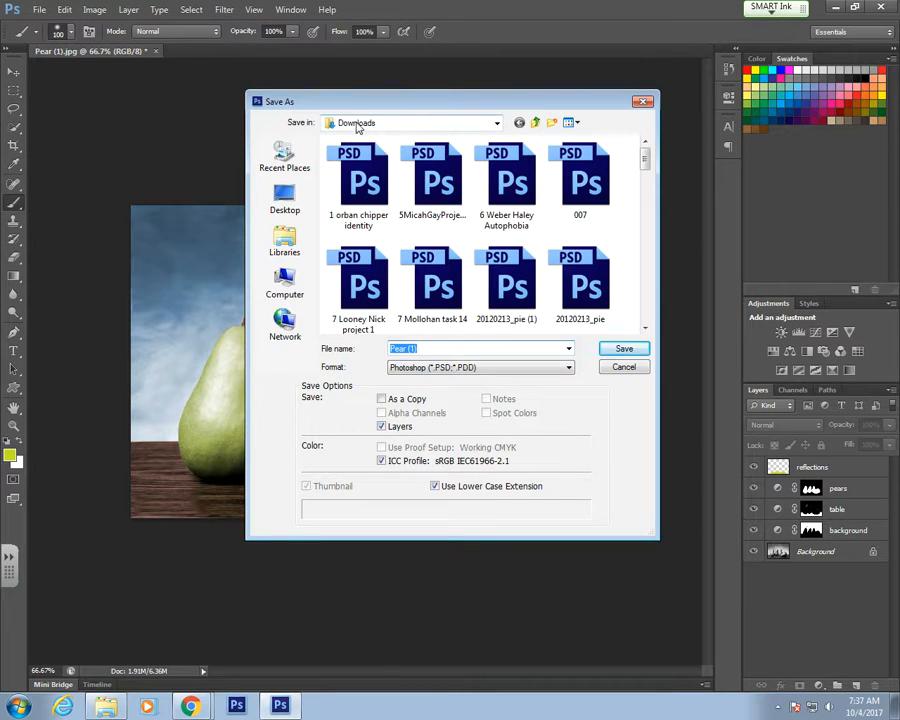
left_click(285, 286)
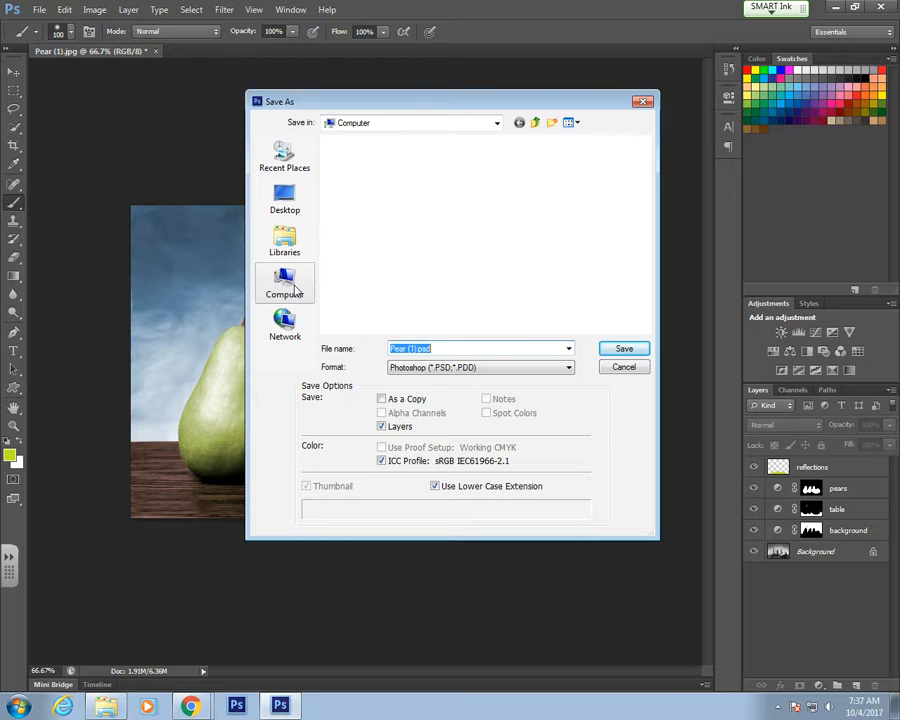
scroll(643, 191, "down", 1)
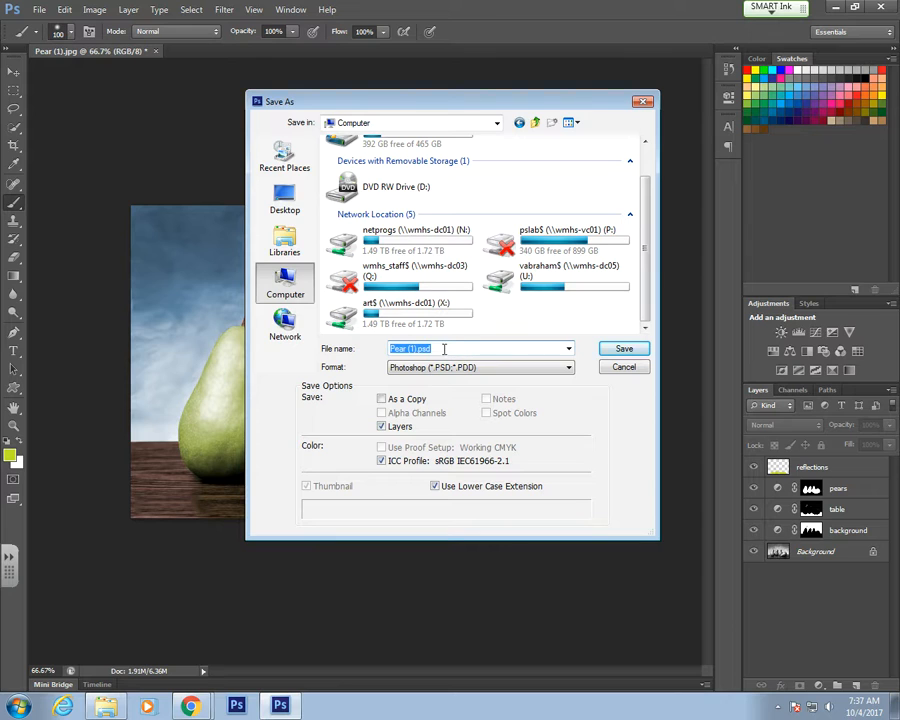
left_click(627, 368)
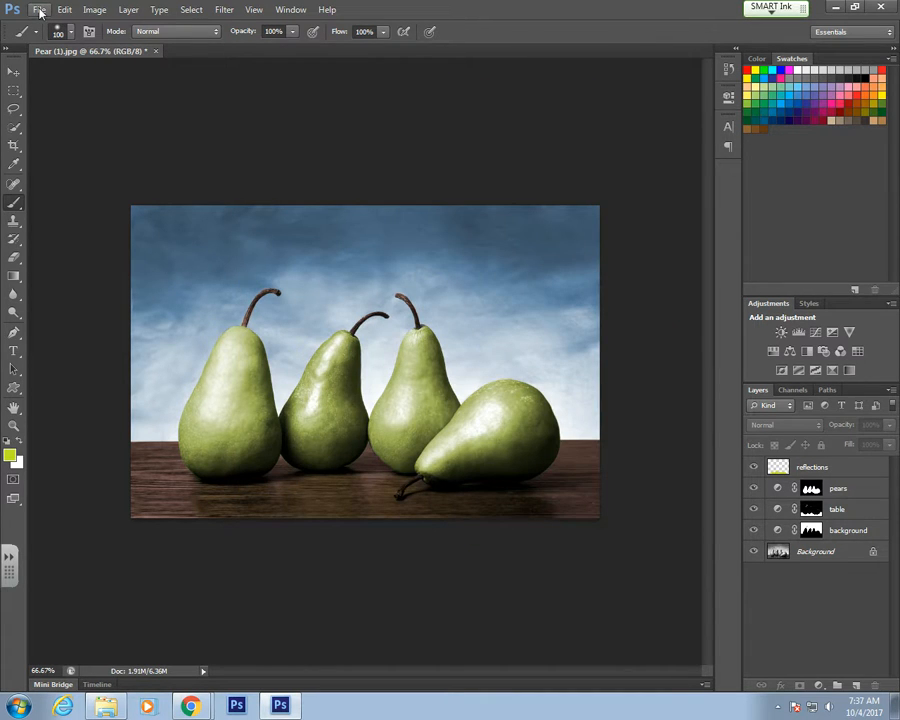
- Save a JPEG copy of the image as "Pear (1).jpg" on the U: network drive
left_click(40, 10)
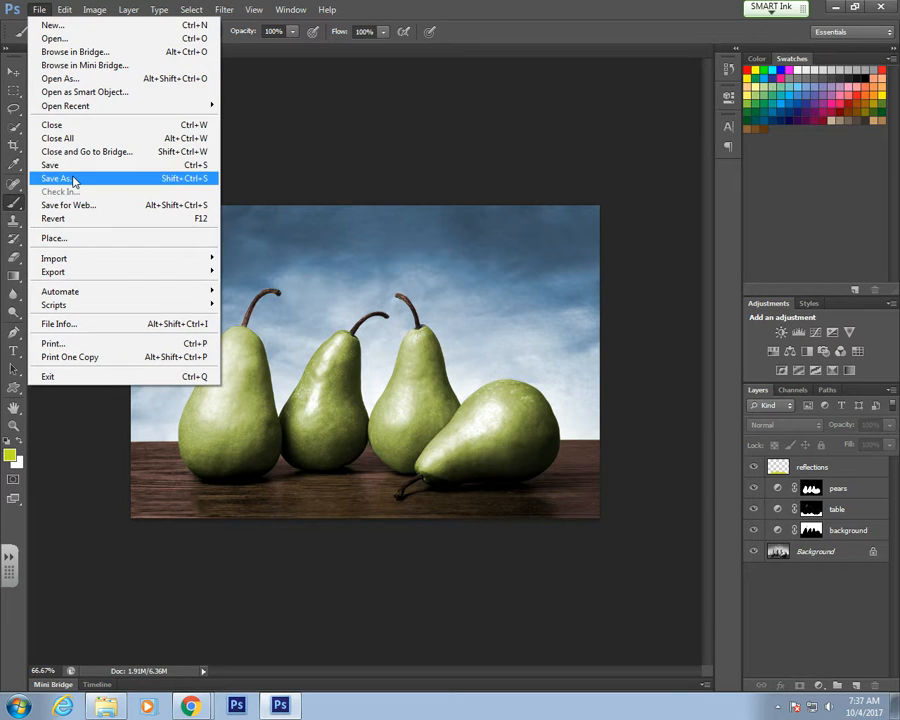
left_click(74, 177)
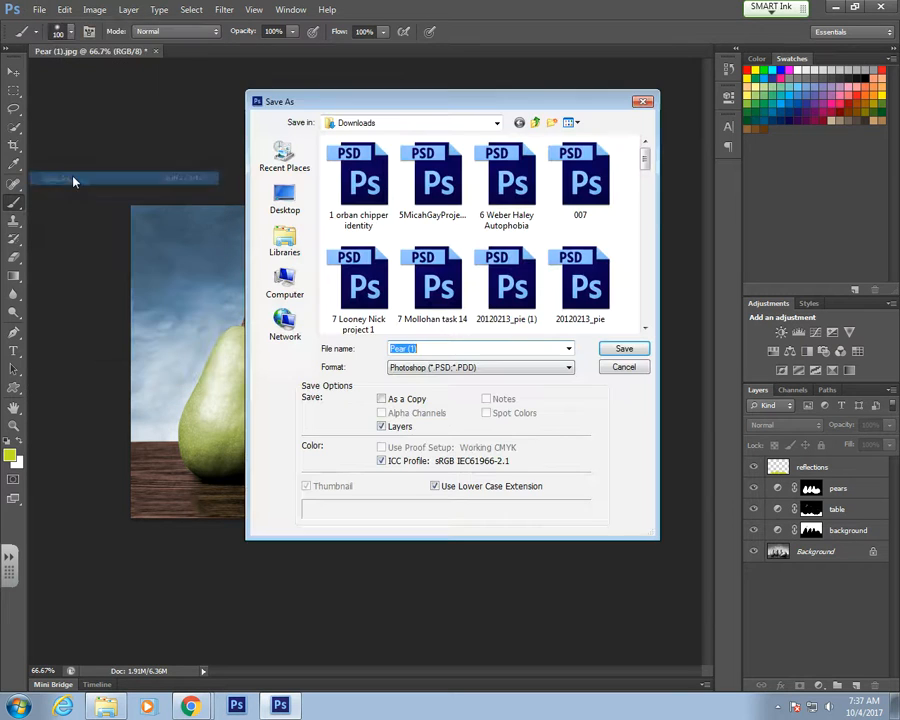
left_click(287, 288)
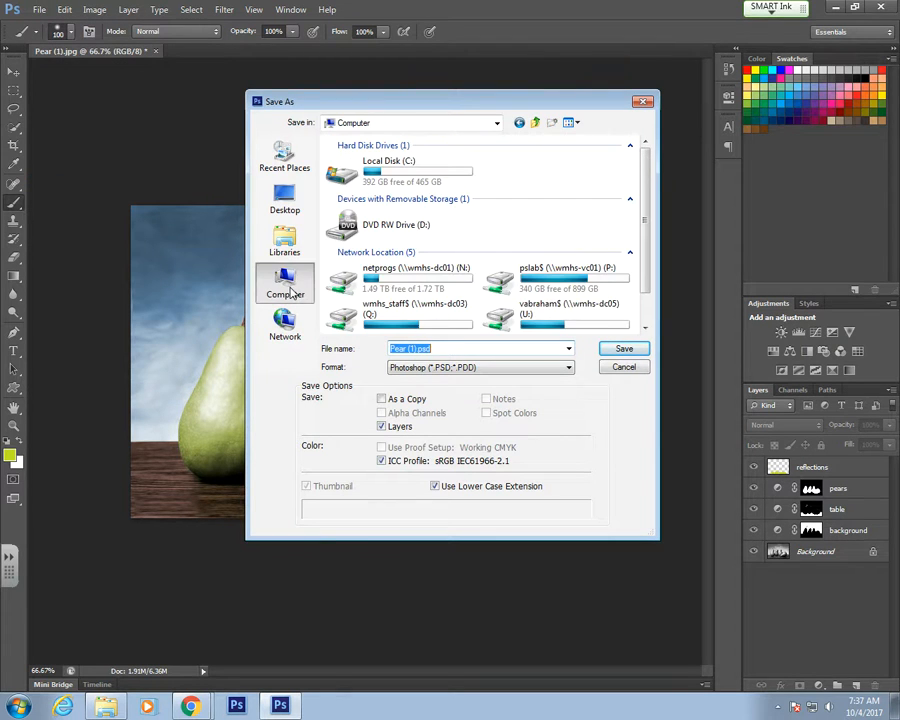
double_click(500, 315)
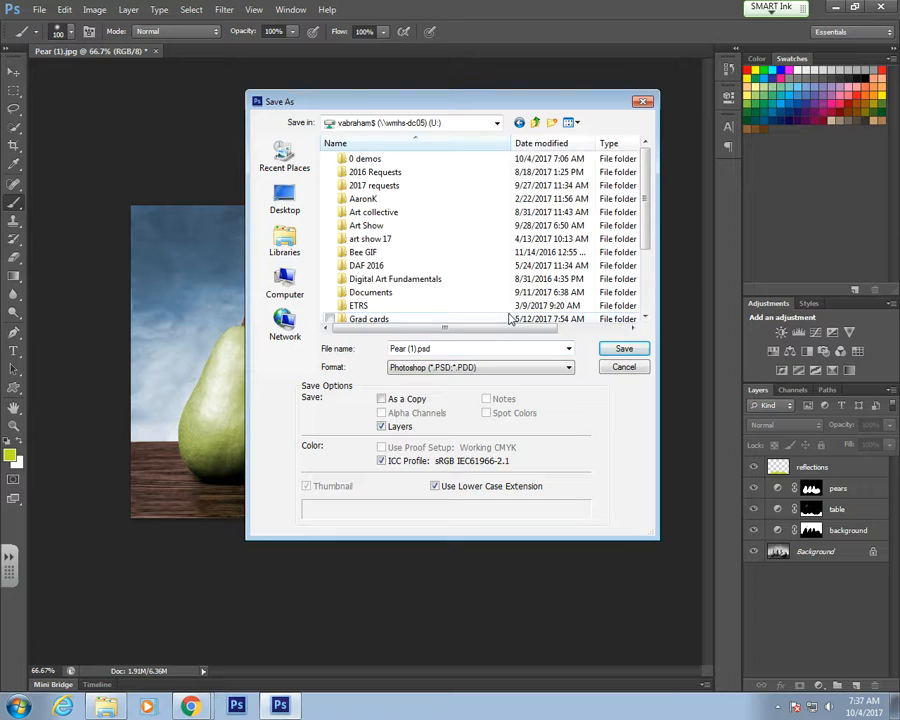
left_click(450, 368)
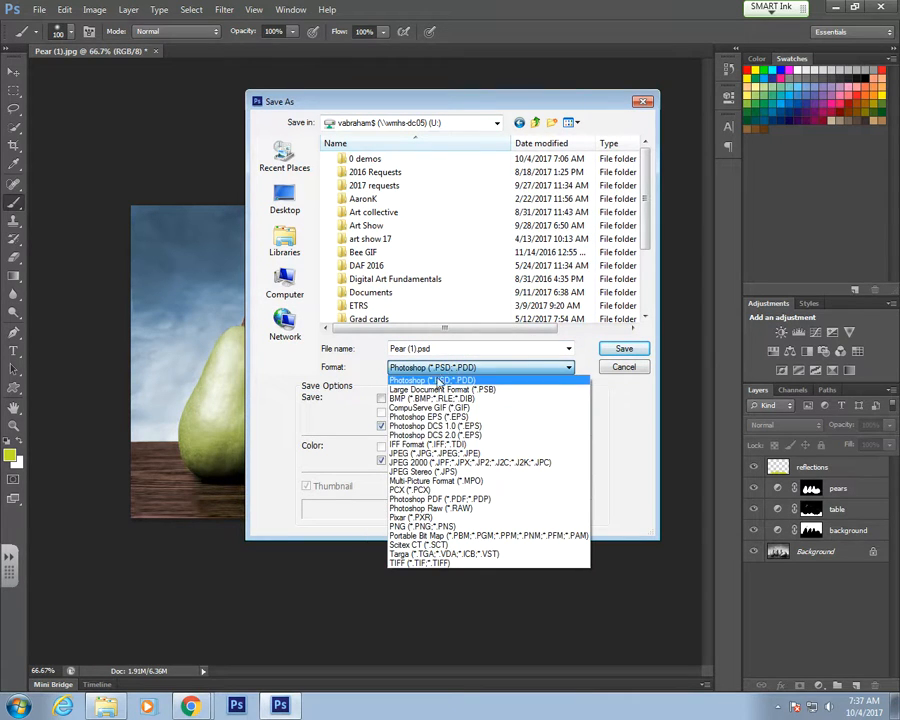
left_click(441, 455)
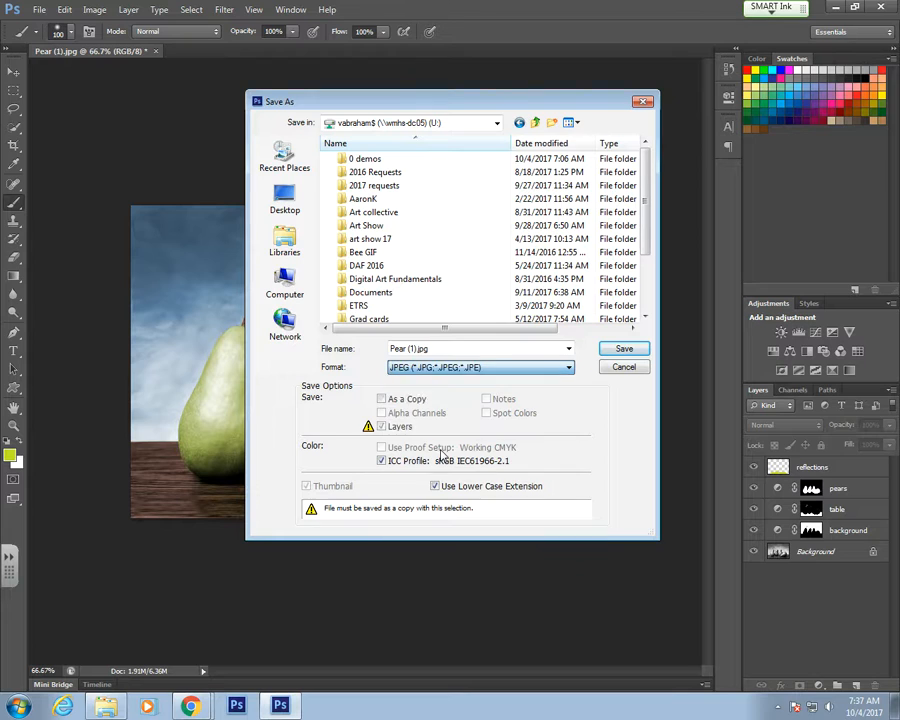
left_click(626, 352)
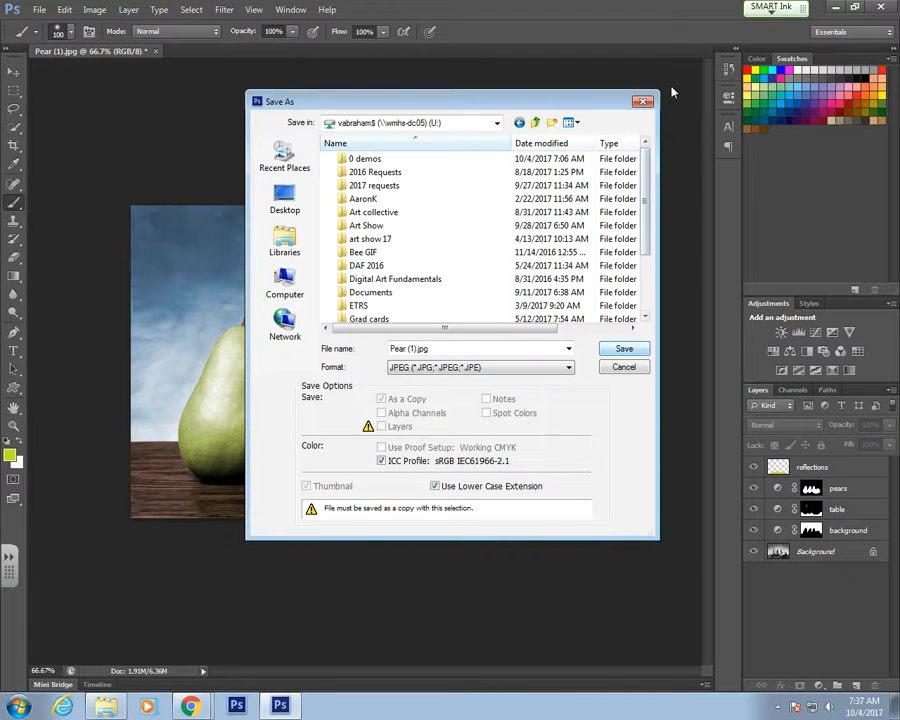